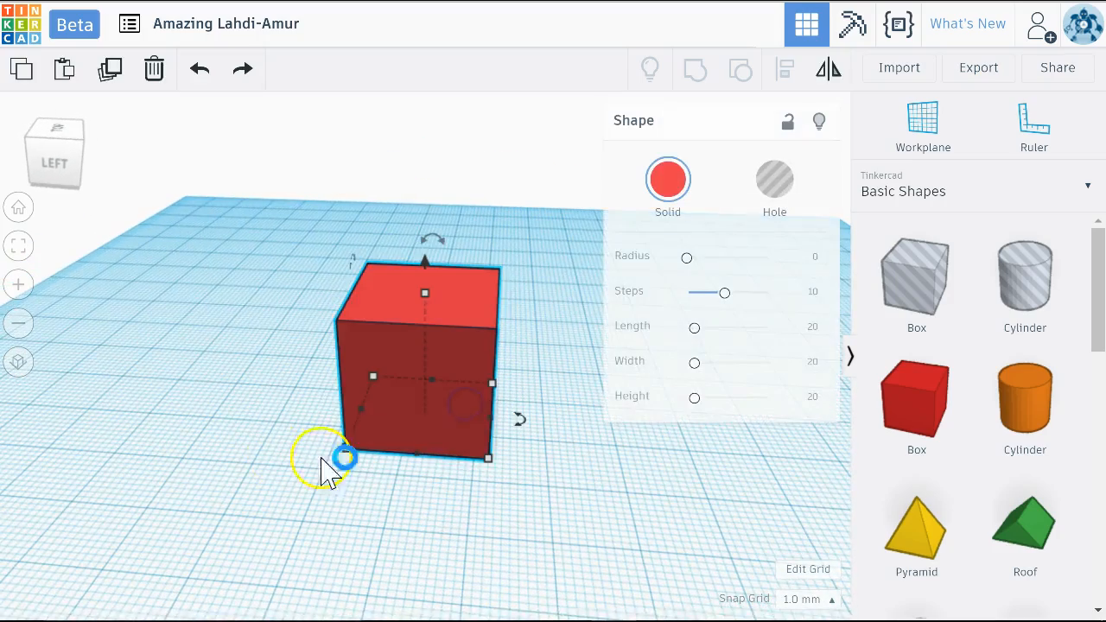
Try rotating the red box about its vertical axis and bring the rotation back to 0°
left_click(380, 286)
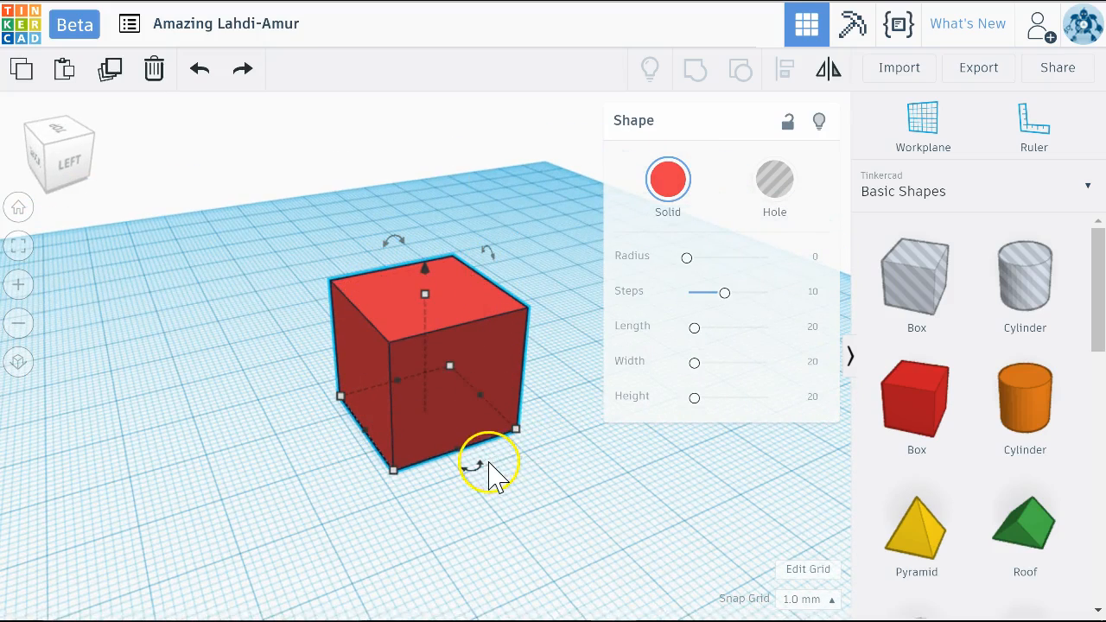
right_click_drag(250, 497, 398, 474)
right_click_drag(334, 456, 377, 459)
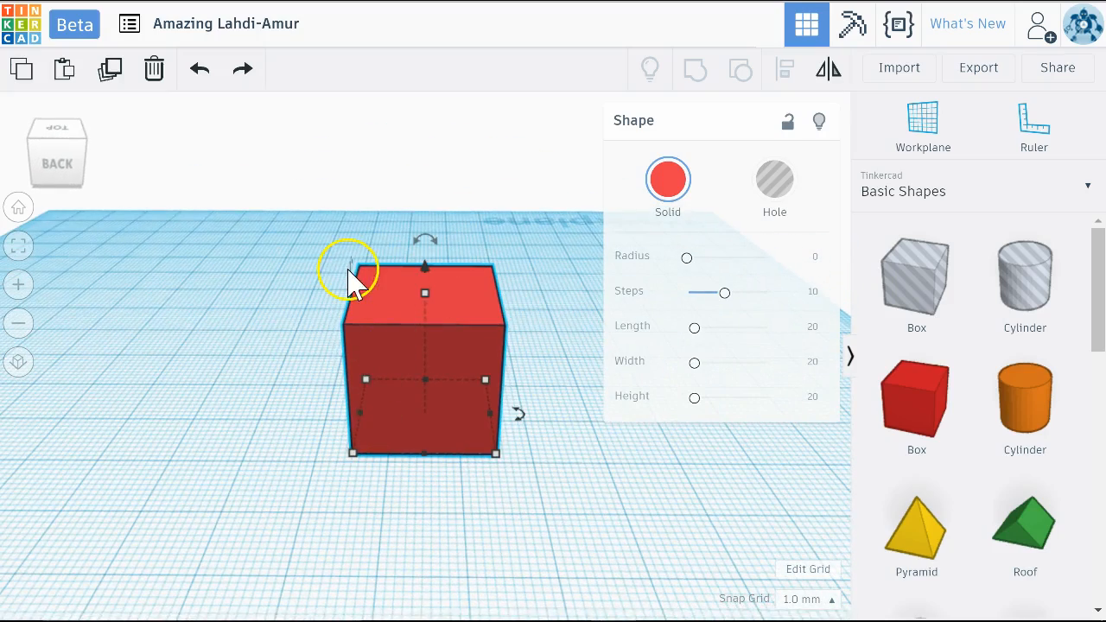
right_click_drag(333, 517, 267, 531)
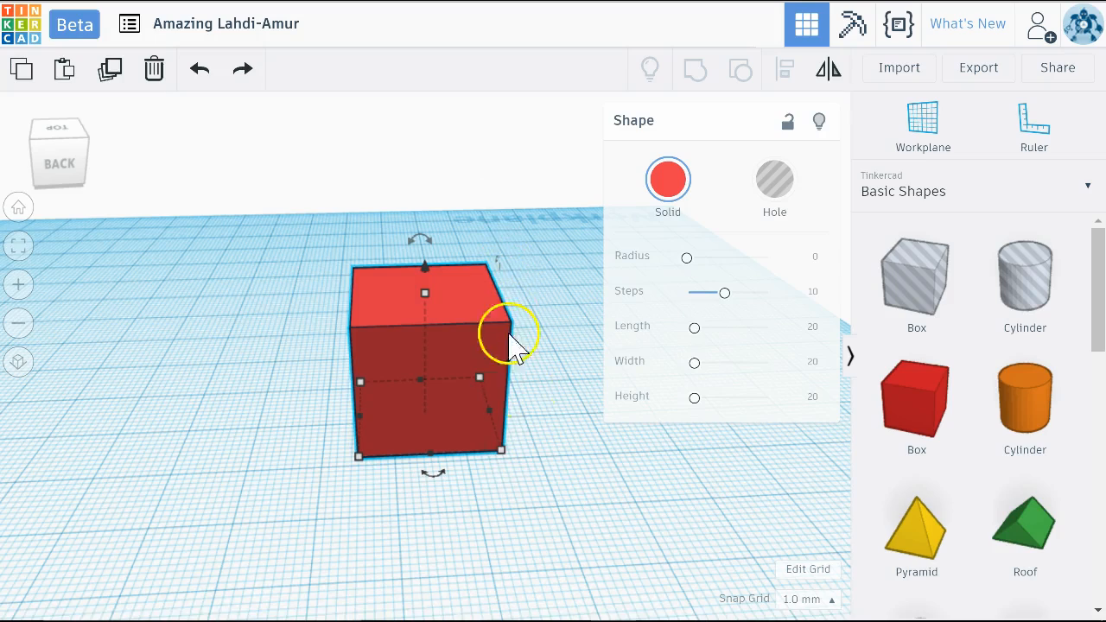
right_click_drag(557, 471, 420, 459)
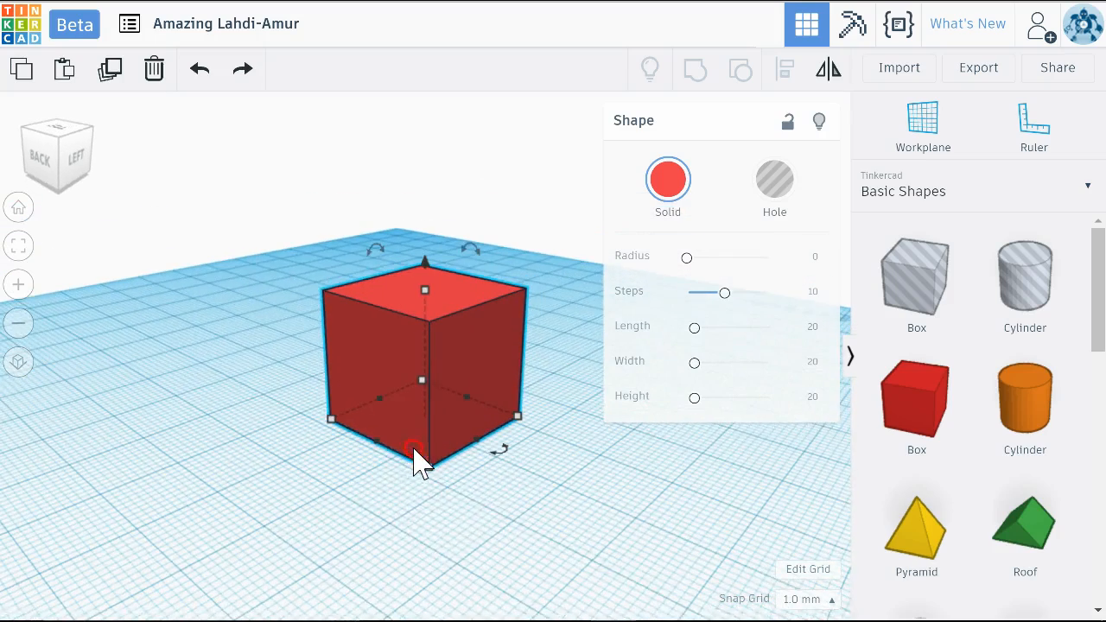
mouse_move(505, 456)
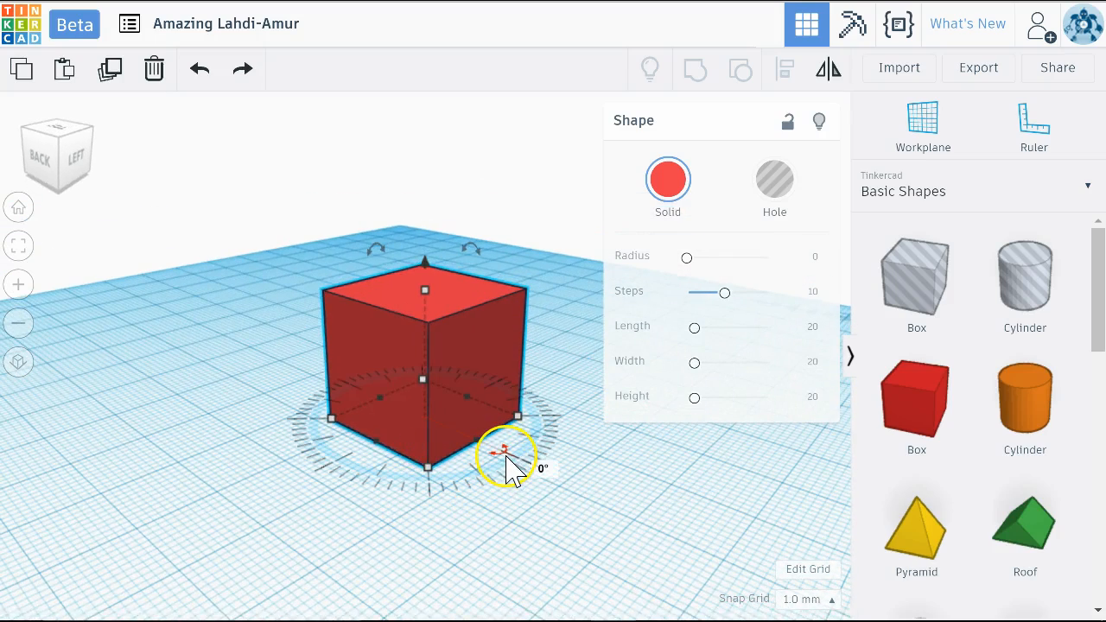
mouse_move(500, 465)
left_mouse_down()
mouse_move(395, 484)
mouse_move(355, 474)
mouse_move(324, 435)
mouse_move(327, 407)
mouse_move(353, 403)
mouse_move(350, 447)
mouse_move(500, 455)
mouse_move(435, 464)
mouse_move(496, 454)
left_mouse_up()
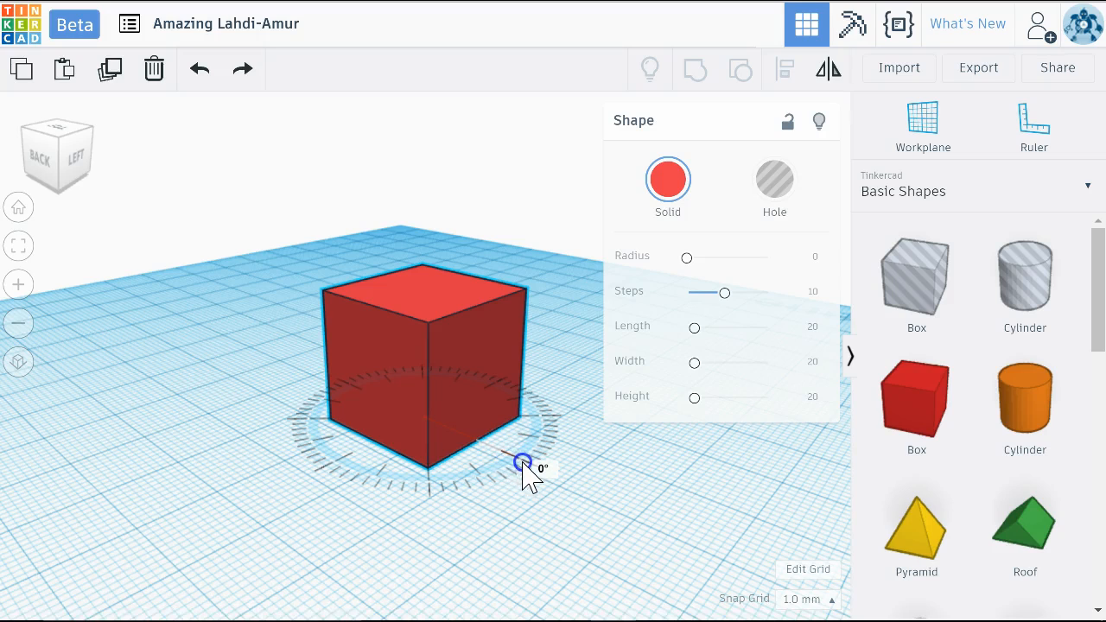
mouse_move(522, 473)
left_mouse_down()
mouse_move(399, 509)
mouse_move(508, 497)
mouse_move(536, 475)
mouse_move(445, 507)
mouse_move(378, 506)
mouse_move(571, 496)
mouse_move(512, 455)
left_mouse_up()
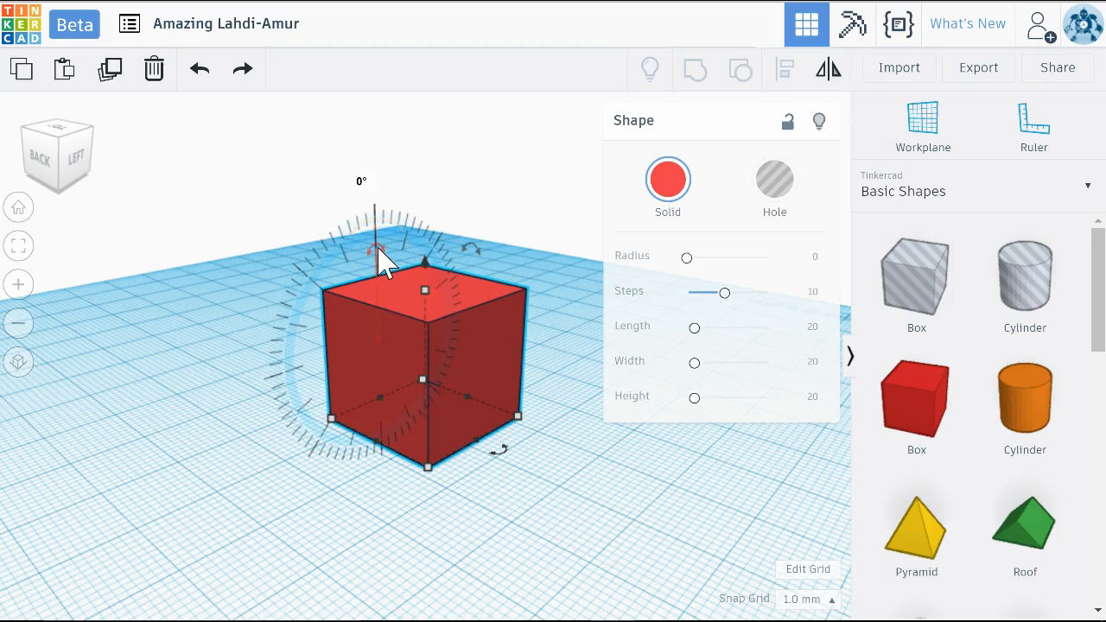
Try rotating the box about each of its two horizontal axes, returning it to 0°, and deselect it
right_click_drag(215, 354, 571, 322)
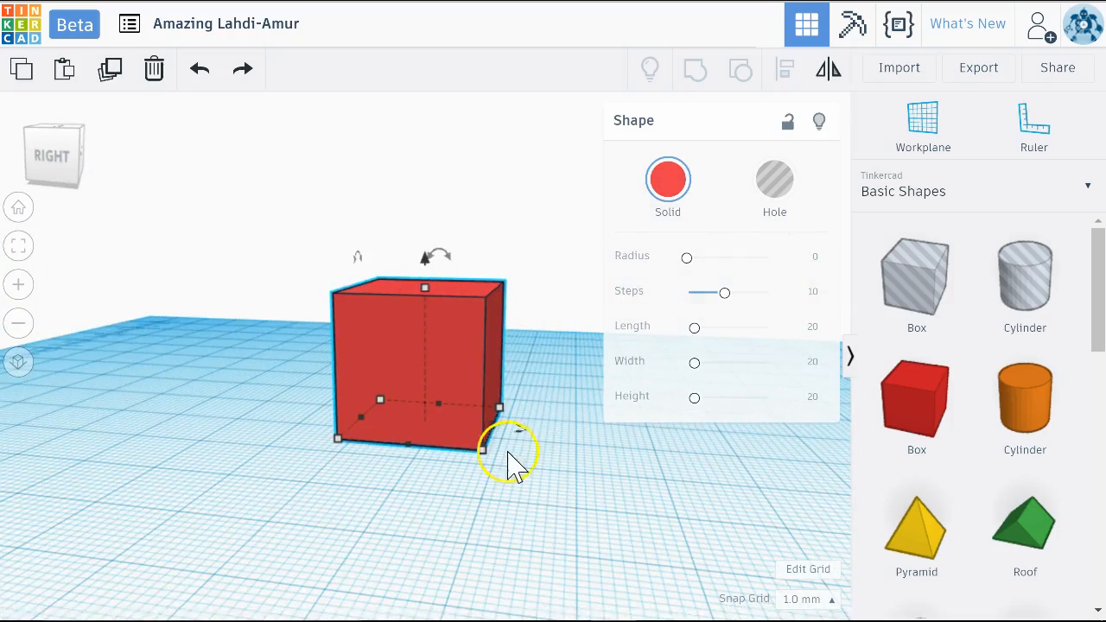
right_click_drag(548, 511, 304, 521)
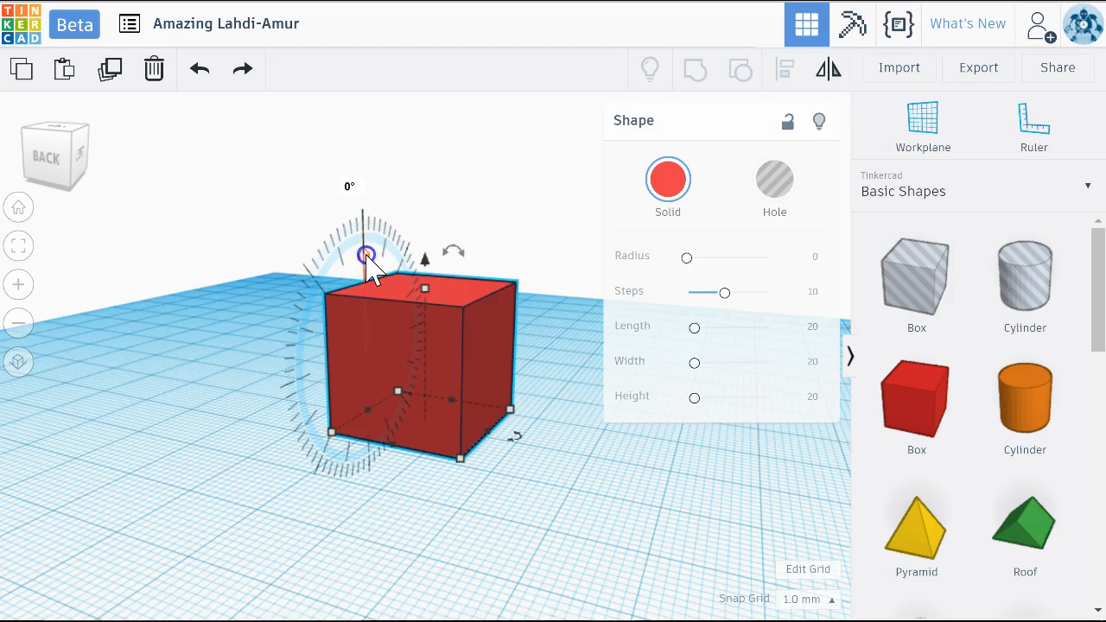
left_click_drag(367, 257, 318, 350)
left_click_drag(329, 285, 364, 240)
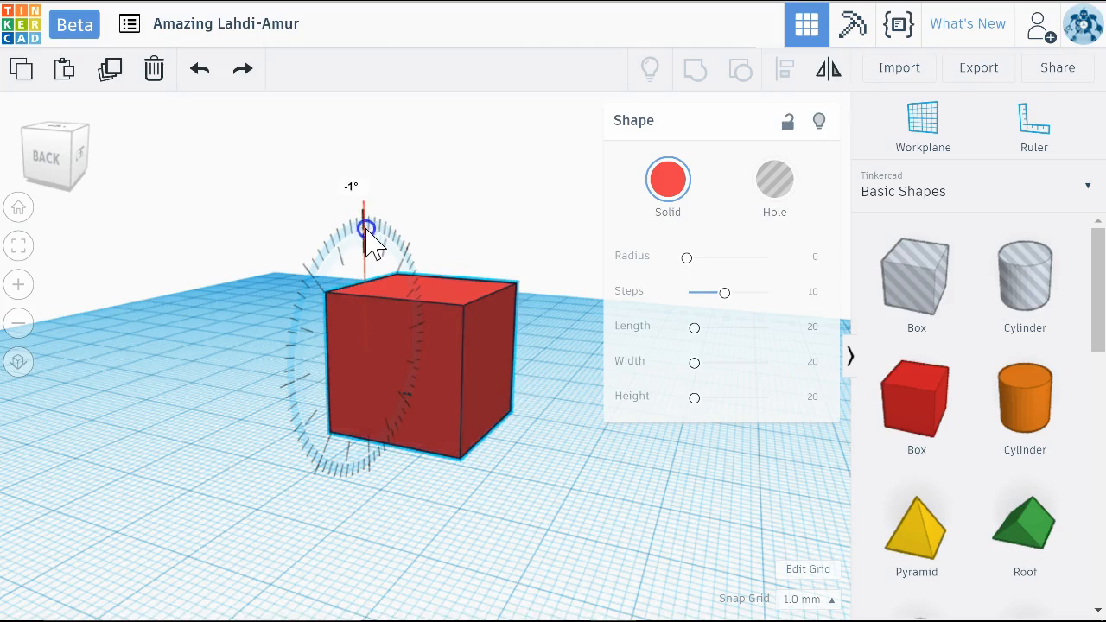
left_click_drag(367, 248, 366, 248)
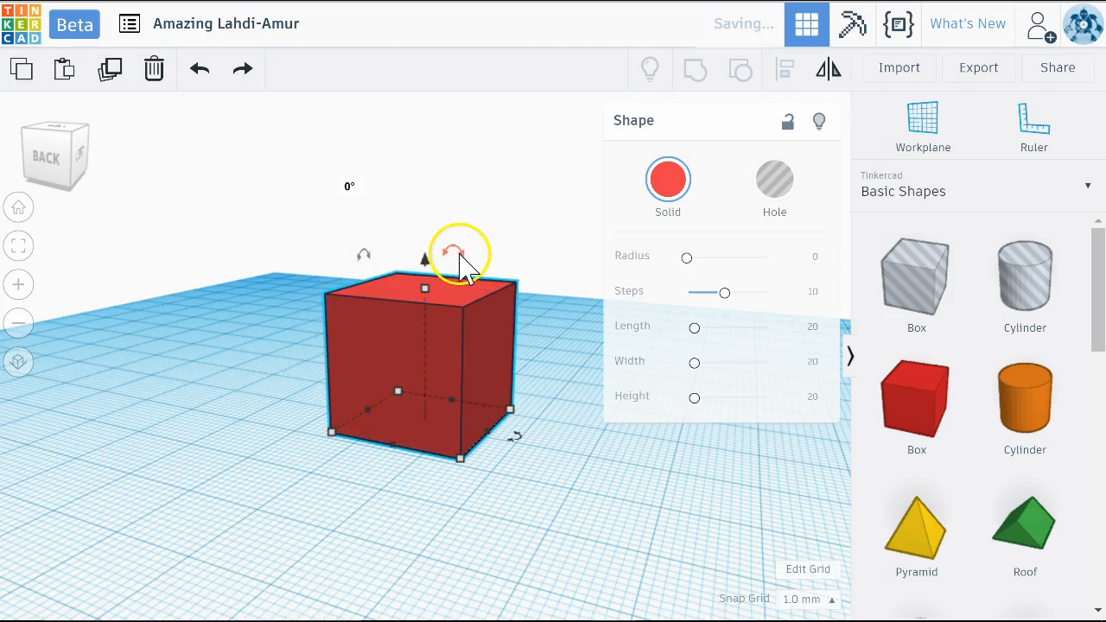
mouse_move(454, 250)
left_mouse_down()
mouse_move(553, 302)
mouse_move(566, 348)
mouse_move(551, 377)
mouse_move(449, 263)
mouse_move(546, 312)
mouse_move(459, 230)
mouse_move(541, 254)
mouse_move(545, 242)
mouse_move(439, 242)
mouse_move(451, 244)
left_mouse_up()
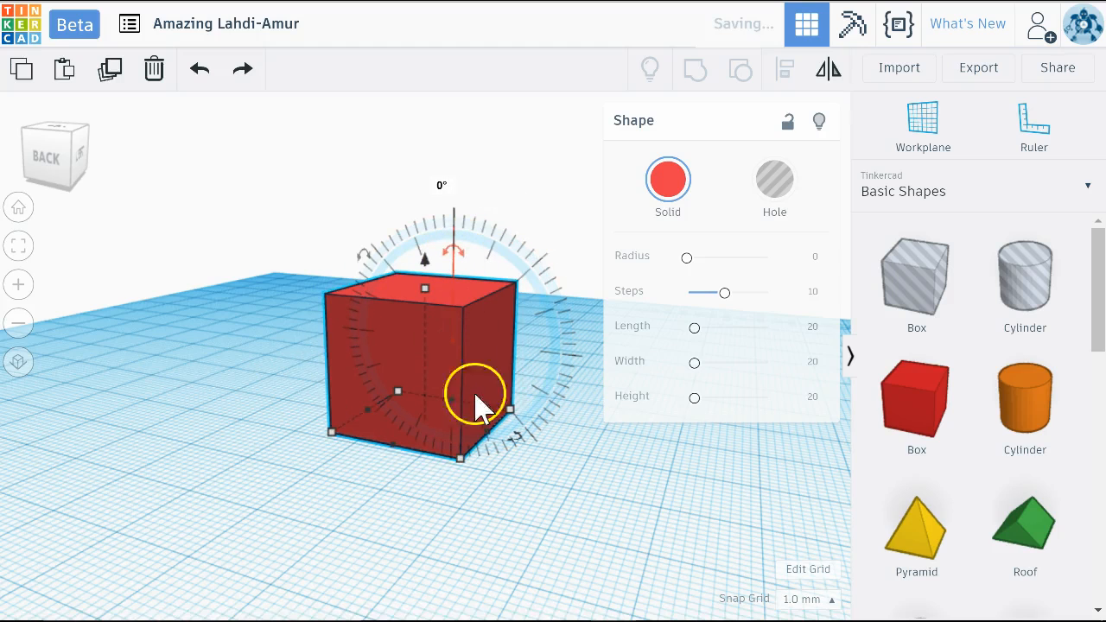
left_click(662, 476)
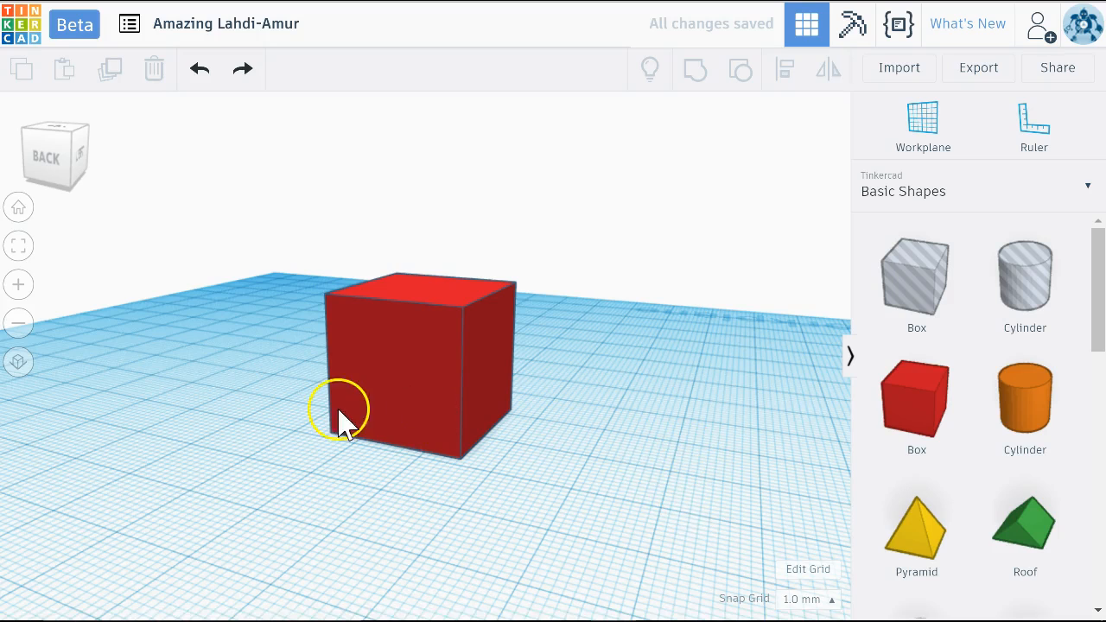
Select the red box and raise it about 3 mm above the workplane
left_click(402, 371)
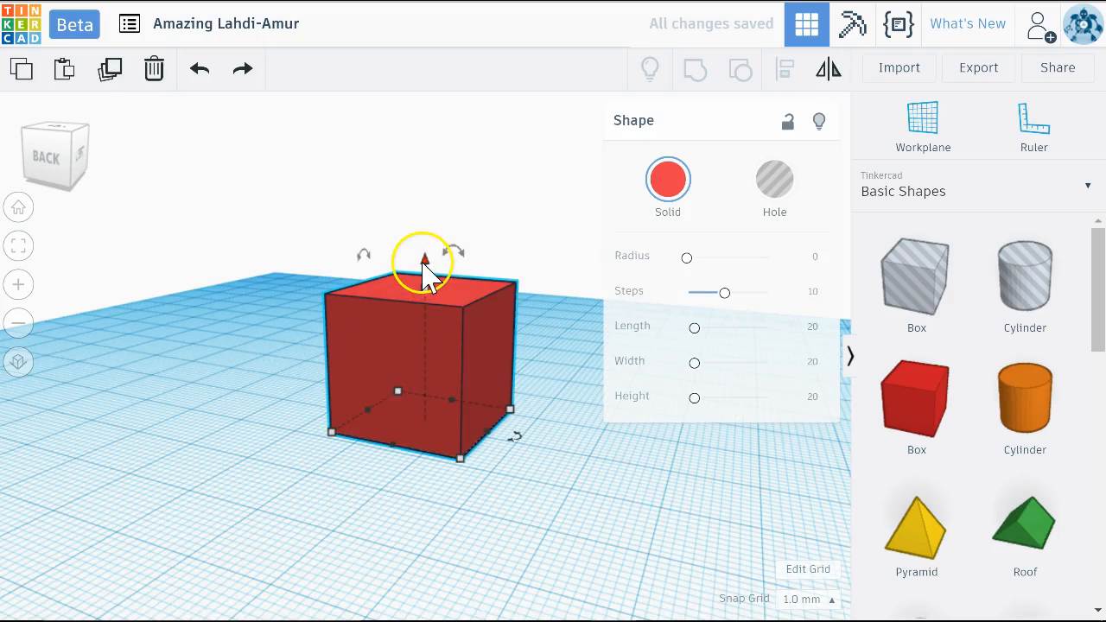
left_click_drag(431, 227, 439, 248)
right_click_drag(205, 421, 229, 467)
mouse_move(248, 507)
right_mouse_down()
mouse_move(265, 391)
mouse_move(279, 445)
mouse_move(267, 469)
right_mouse_up()
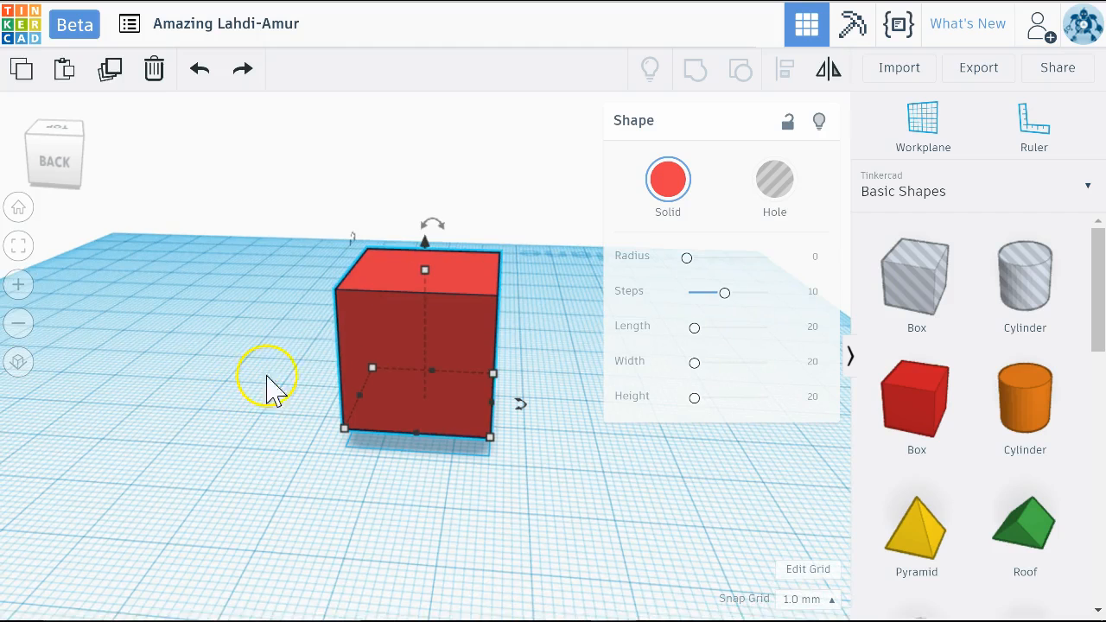
Raise the box another 2 mm and set that move's height offset to 0
left_click(425, 243)
left_click(426, 243)
left_click_drag(426, 244, 447, 233)
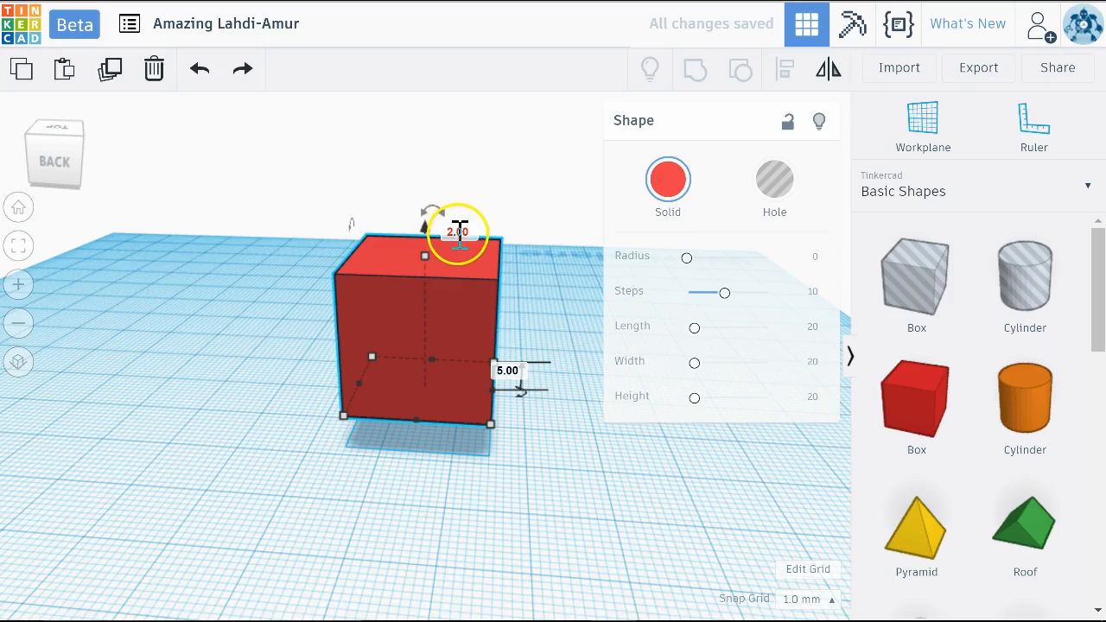
left_click(455, 231)
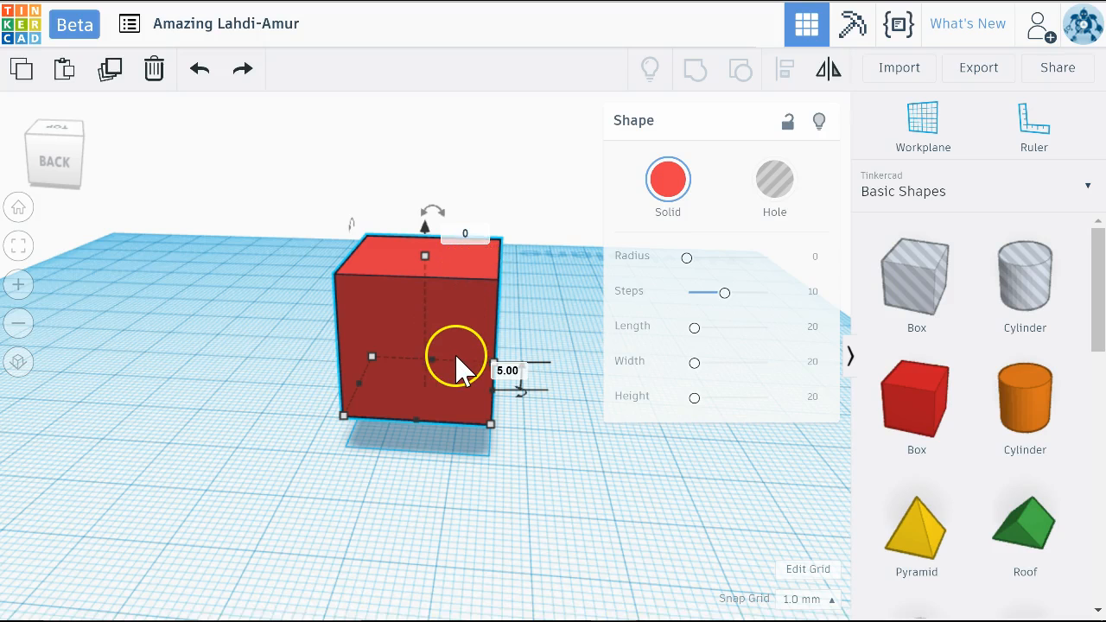
type("0")
key("Return")
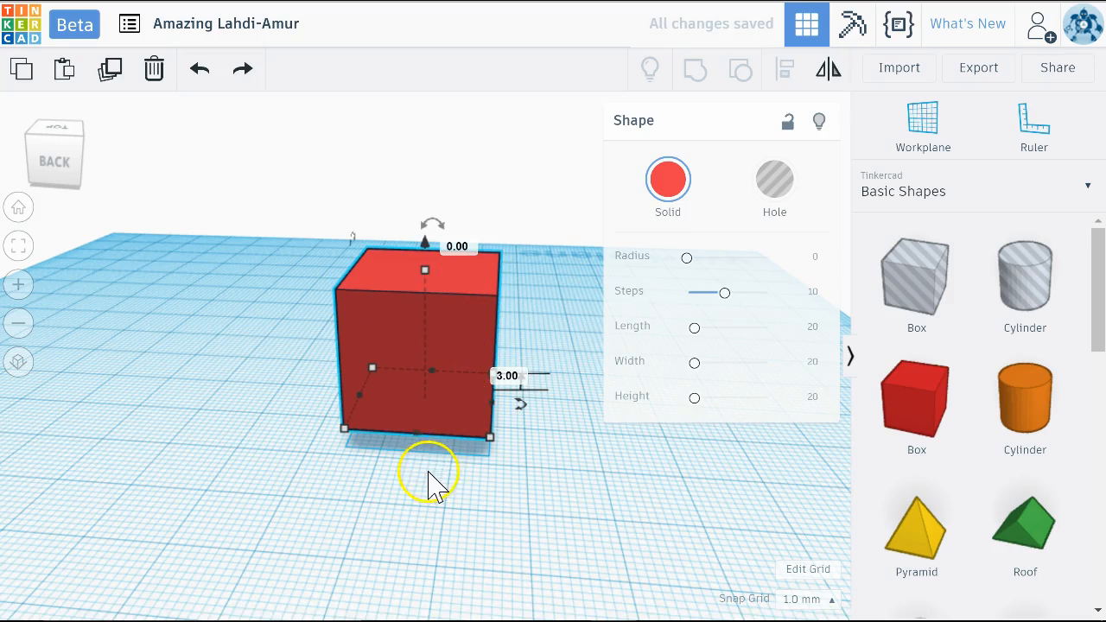
Lower the box back onto the workplane, check its underside from low angles, and deselect it
right_click_drag(472, 506, 385, 484)
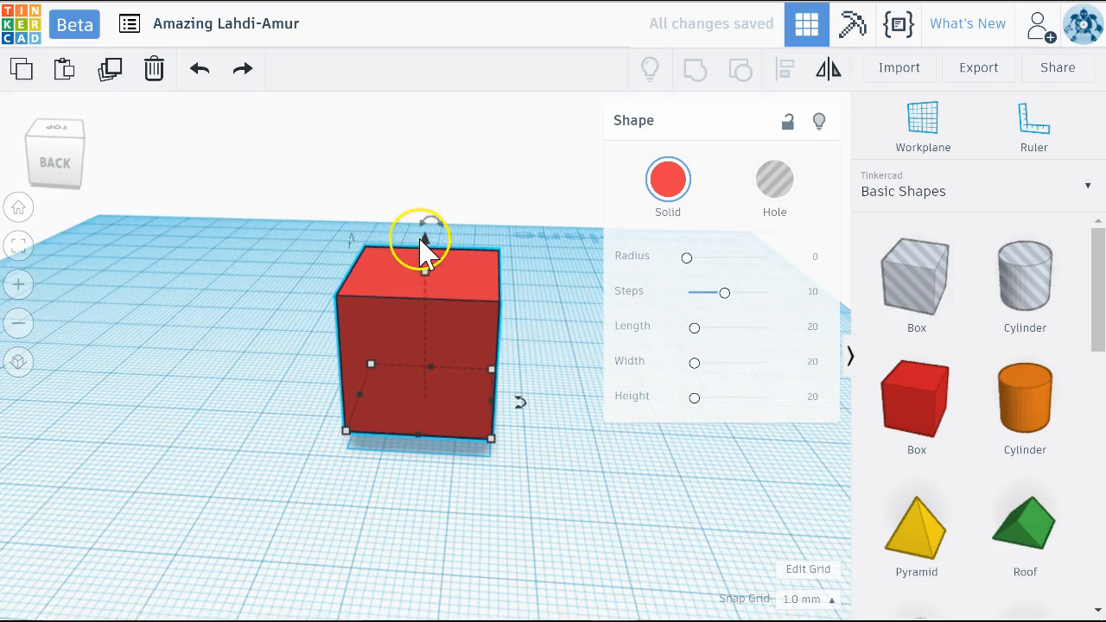
left_click_drag(427, 239, 424, 258)
right_click_drag(204, 470, 66, 423)
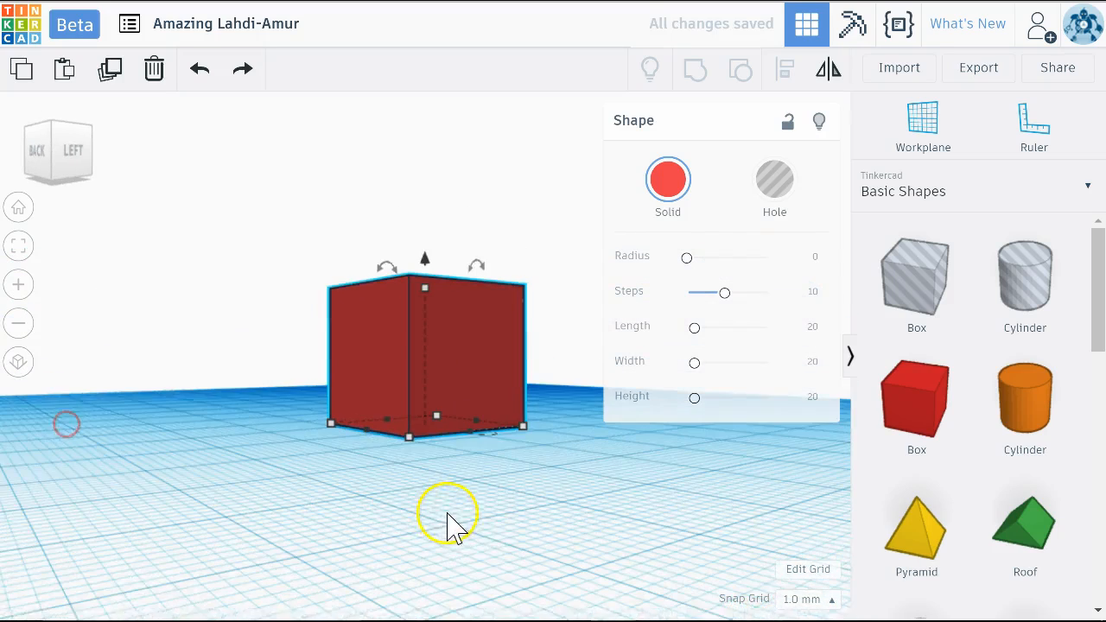
right_click_drag(420, 519, 576, 518)
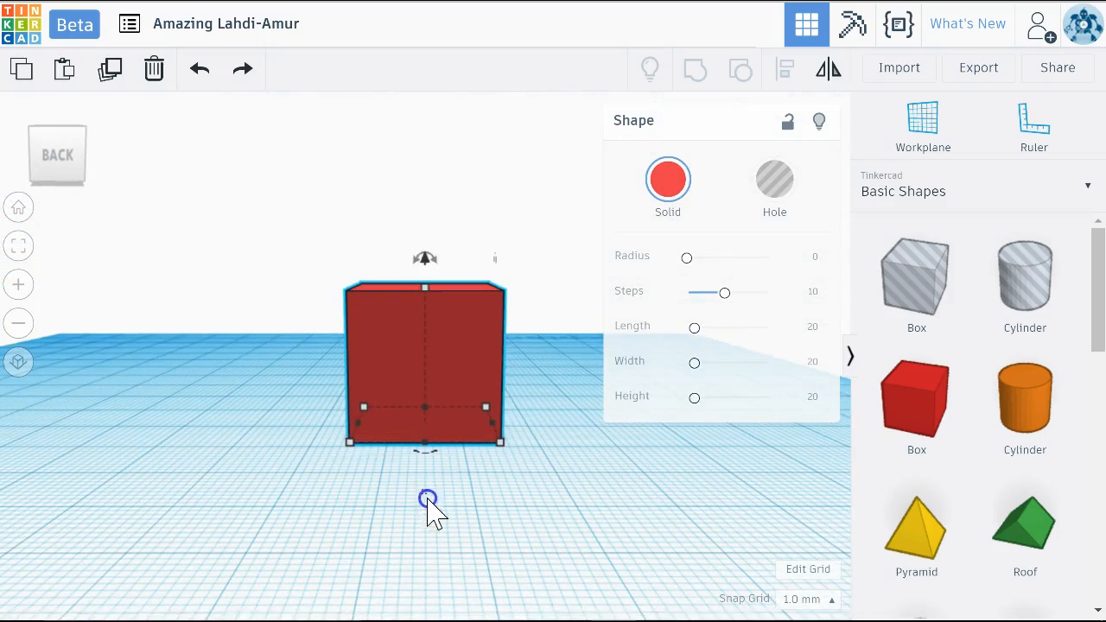
left_click(506, 486)
mouse_move(507, 486)
right_mouse_down()
mouse_move(501, 511)
mouse_move(502, 475)
right_mouse_up()
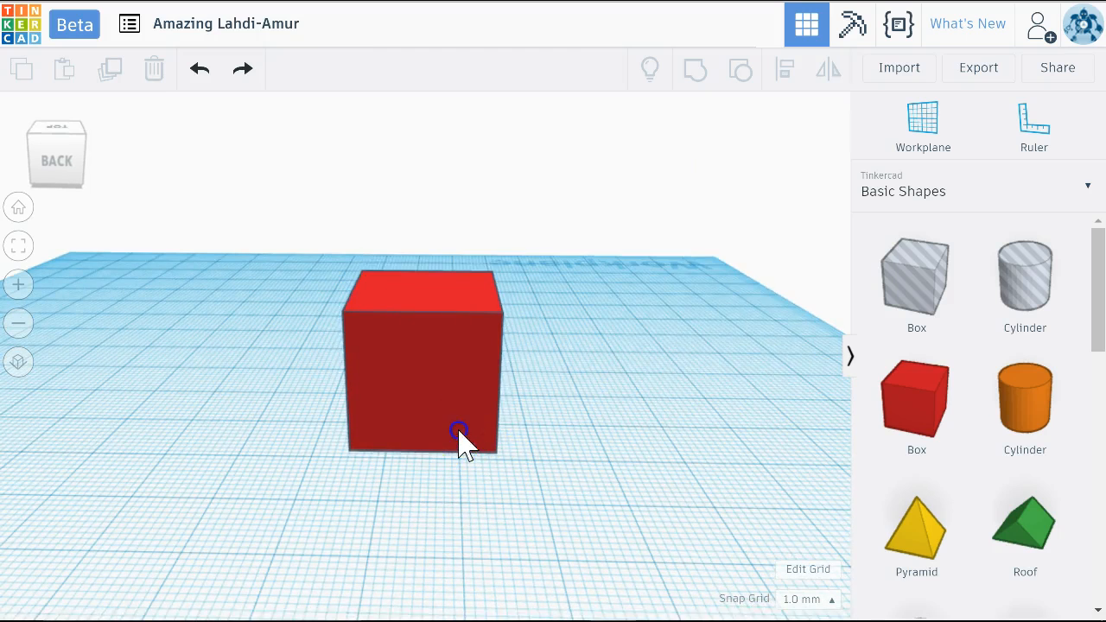
Set the box's base edge along its back face to 40 mm
left_click(464, 441)
mouse_move(498, 453)
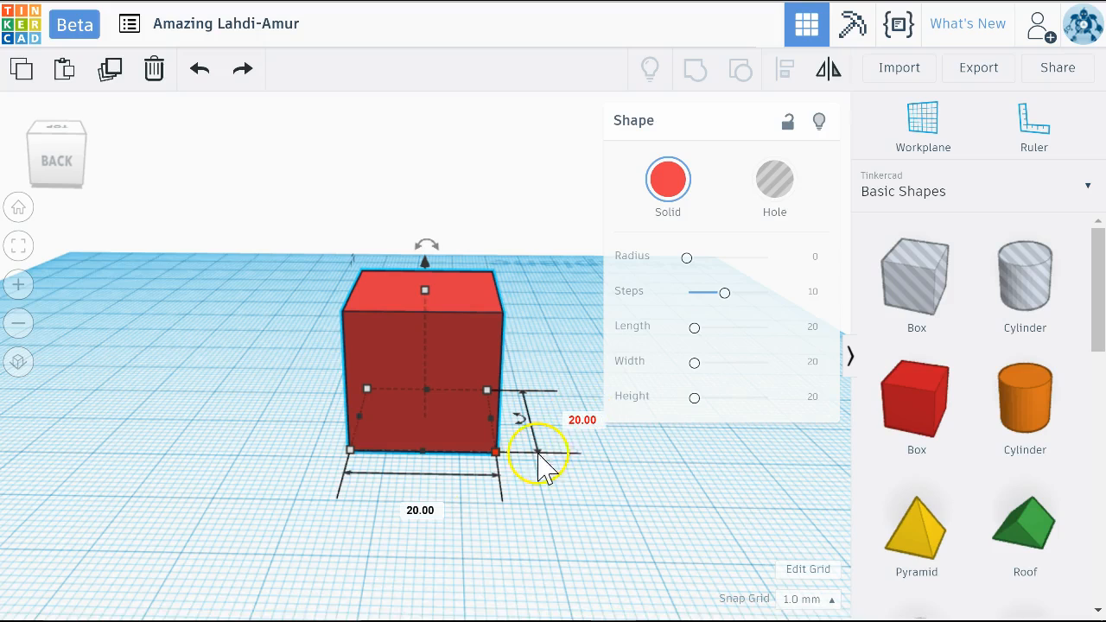
left_click(420, 511)
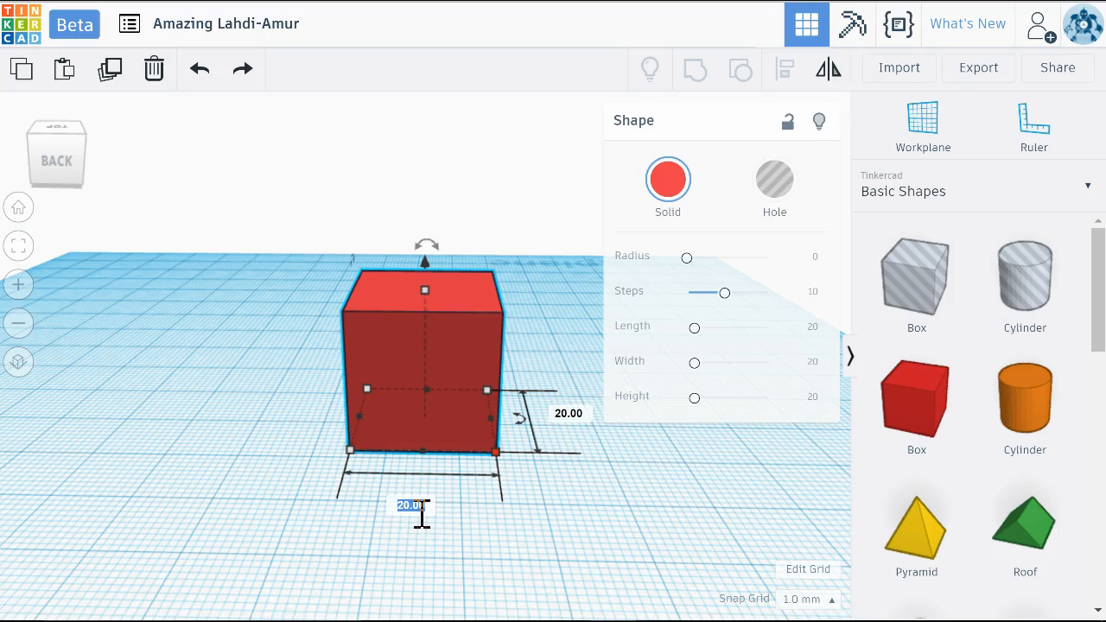
key("Return")
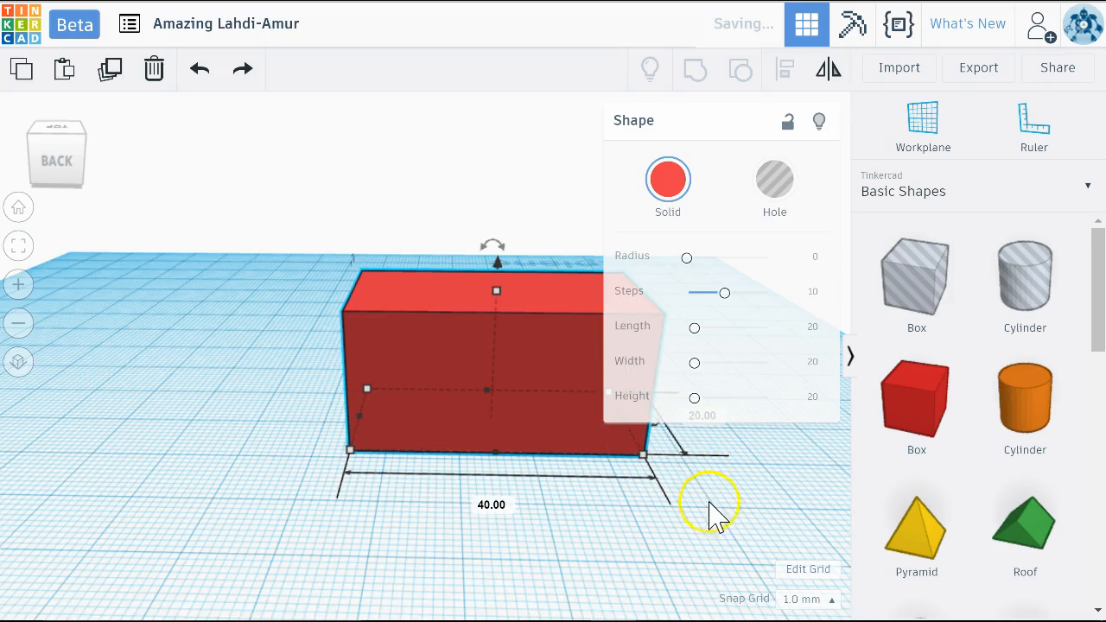
Try setting the box's 20 mm base edge to 50 mm and undo that size change
right_click_drag(709, 480, 681, 529)
right_click_drag(558, 505, 440, 484)
left_click(444, 536)
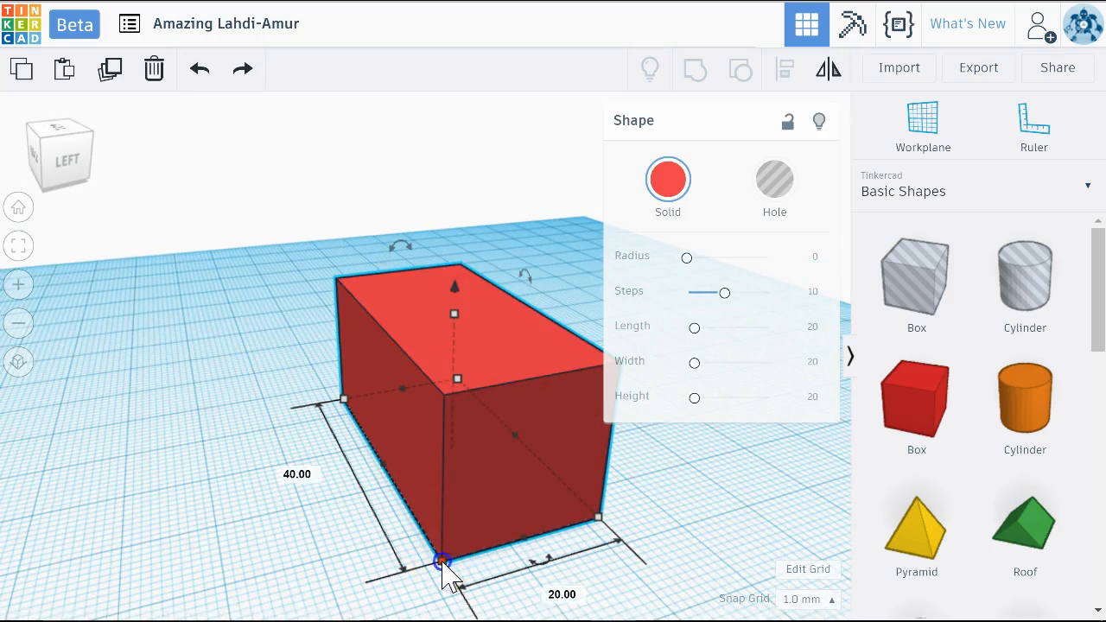
left_click(574, 600)
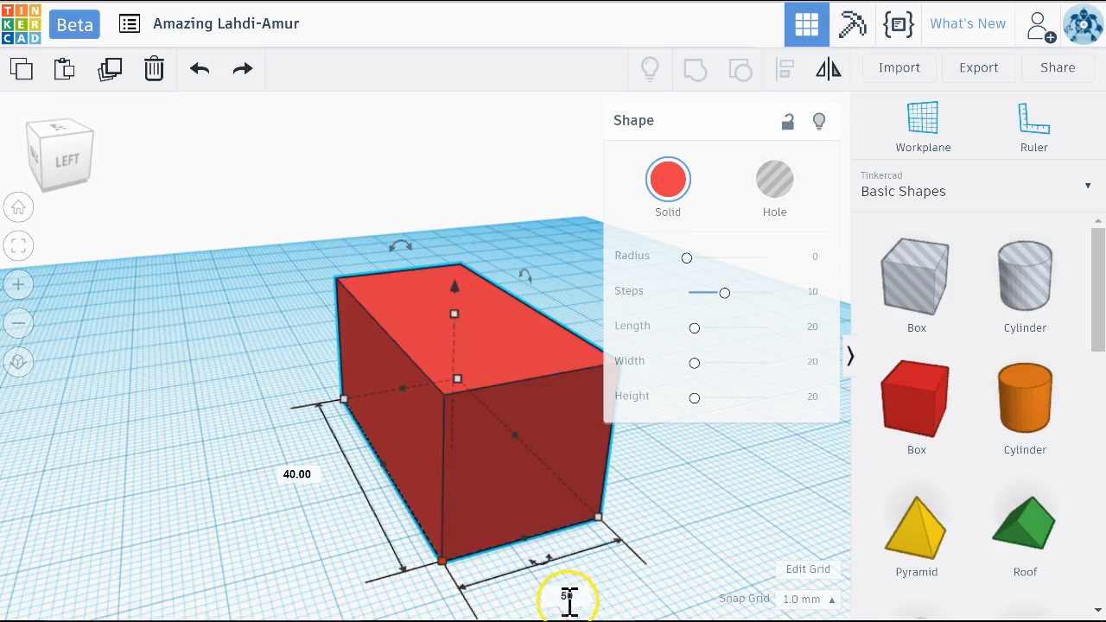
type("50")
key("Return")
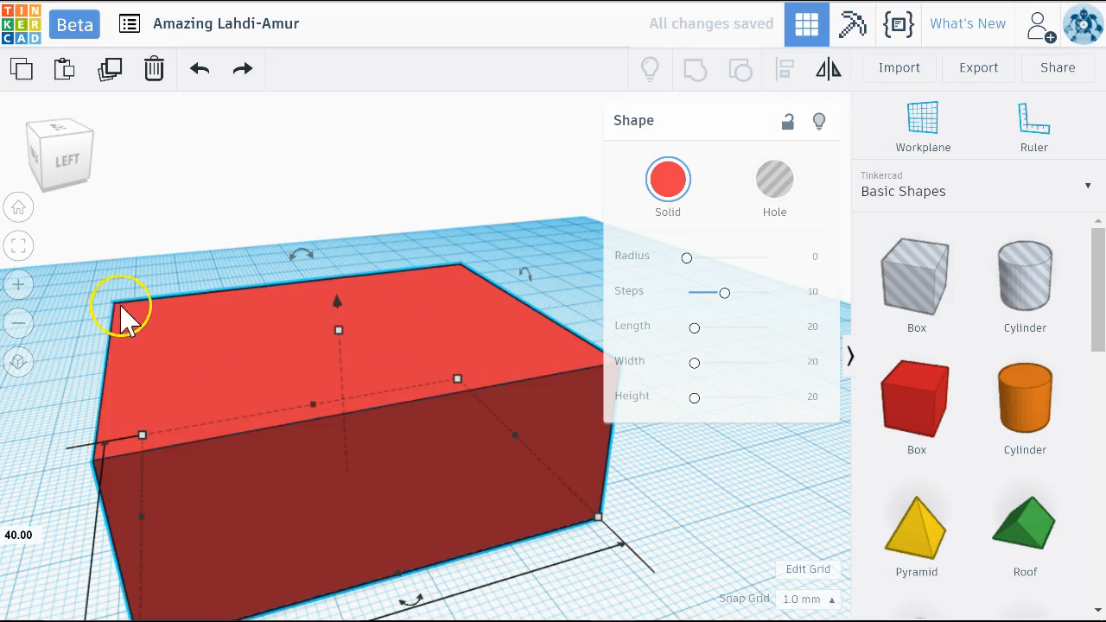
left_click(207, 73)
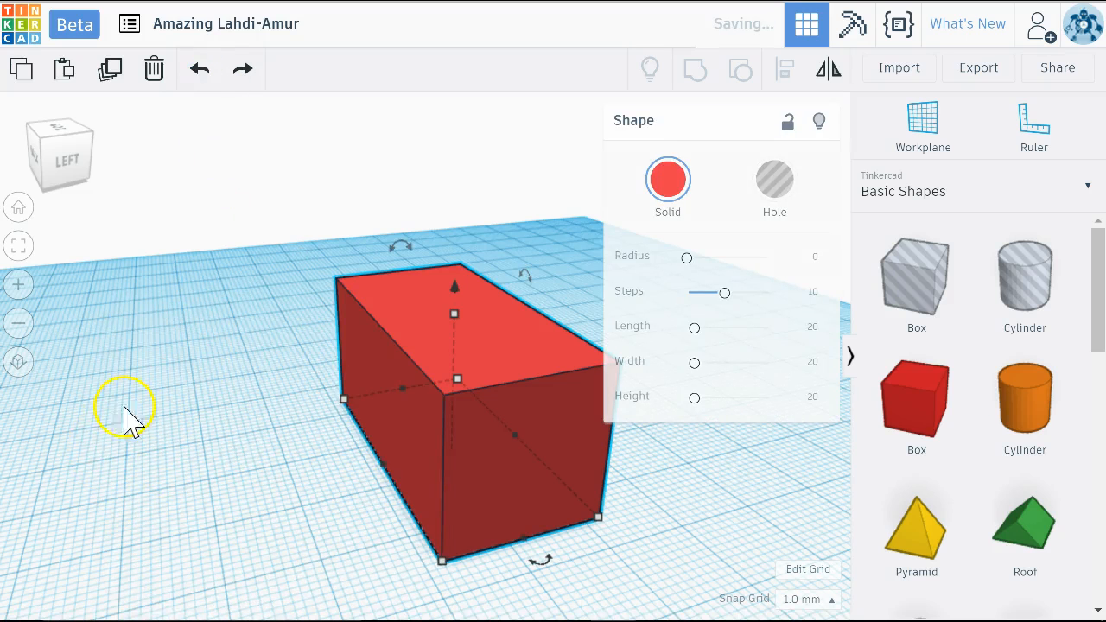
Nudge the box sideways in both directions along the workplane, ending farther left, and move it away from the viewpoint
right_click_drag(363, 540, 473, 496)
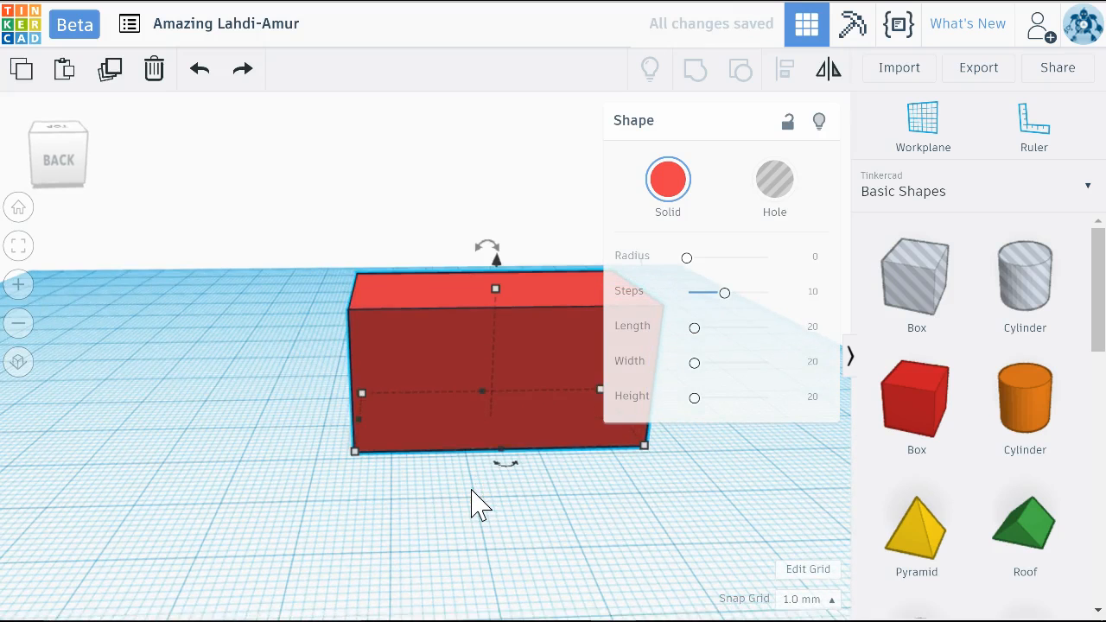
key("Left")
key("Left")
key("Left")
key("Left")
key("Left")
key("Left")
key("Left")
key("Left")
key("Left")
key("Left")
key("Left")
key("Left")
key("Left")
key("Left")
key("Left")
key("Right")
key("Right")
key("Right")
key("Right")
key("Right")
key("Right")
key("Right")
key("Right")
key("Right")
key("Right")
key("Right")
key("Left")
key("Left")
key("Left")
key("Left")
key("Left")
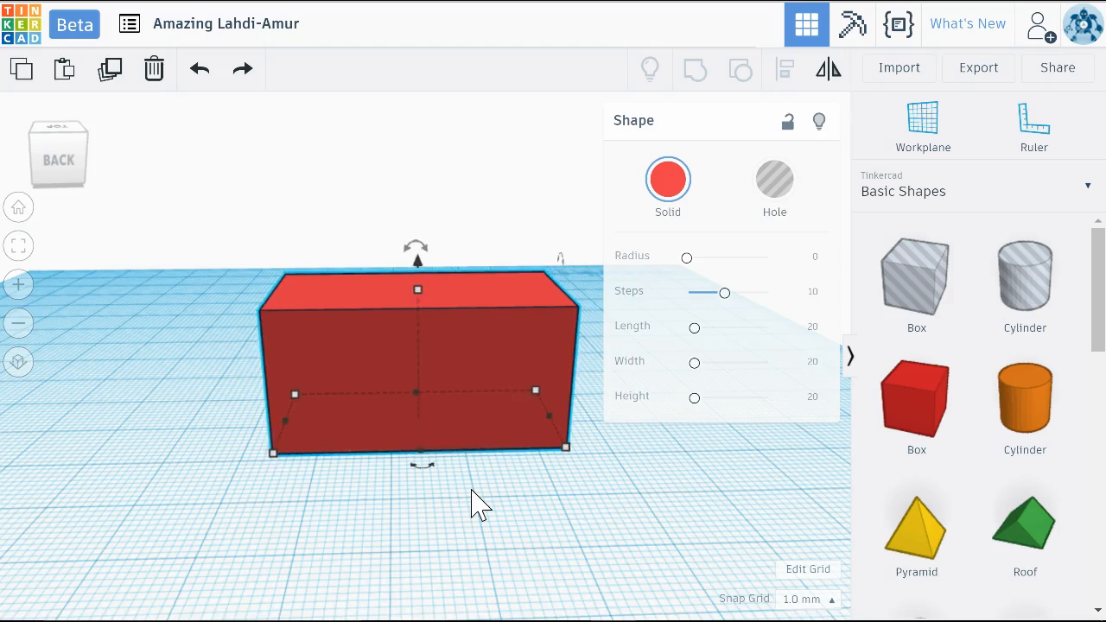
key("Left")
key("Left")
key("Left")
key("Left")
key("Left")
key("Up")
key("Up")
key("Up")
key("Up")
Nudge the box up and down vertically, passing below the workplane and ending slightly above it
key("ctrl+Up")
key("ctrl+Up")
key("ctrl+Up")
key("ctrl+Up")
key("ctrl+Up")
key("ctrl+Up")
key("ctrl+Up")
key("ctrl+Up")
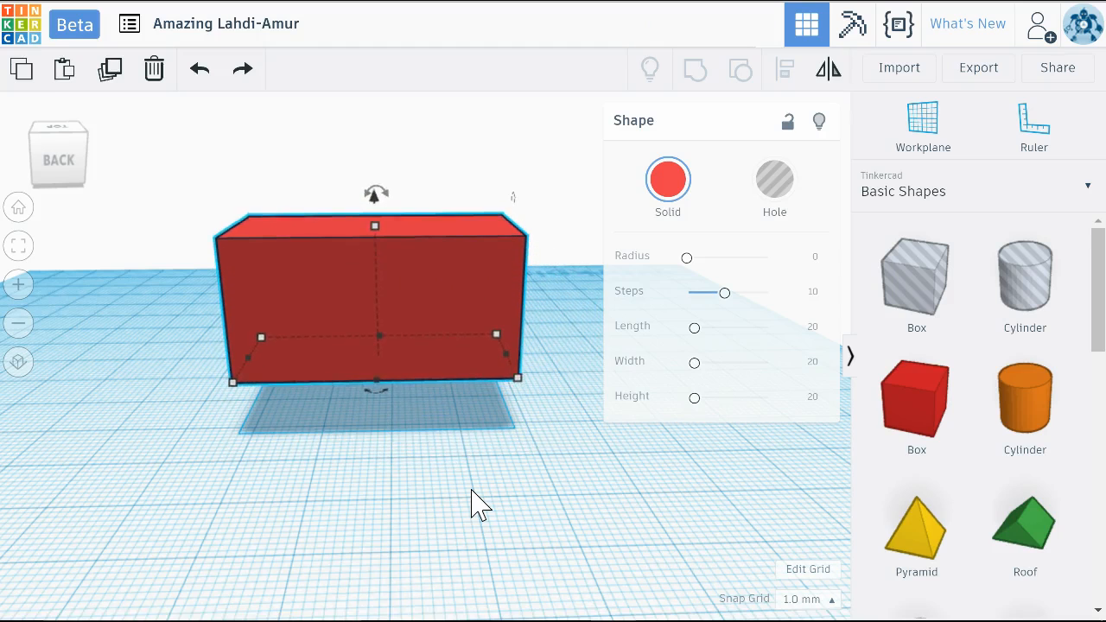
key("ctrl+Up")
key("ctrl+Up")
key("ctrl+Up")
key("ctrl+Up")
key("ctrl+Down")
key("ctrl+Down")
key("ctrl+Down")
key("ctrl+Down")
key("ctrl+Down")
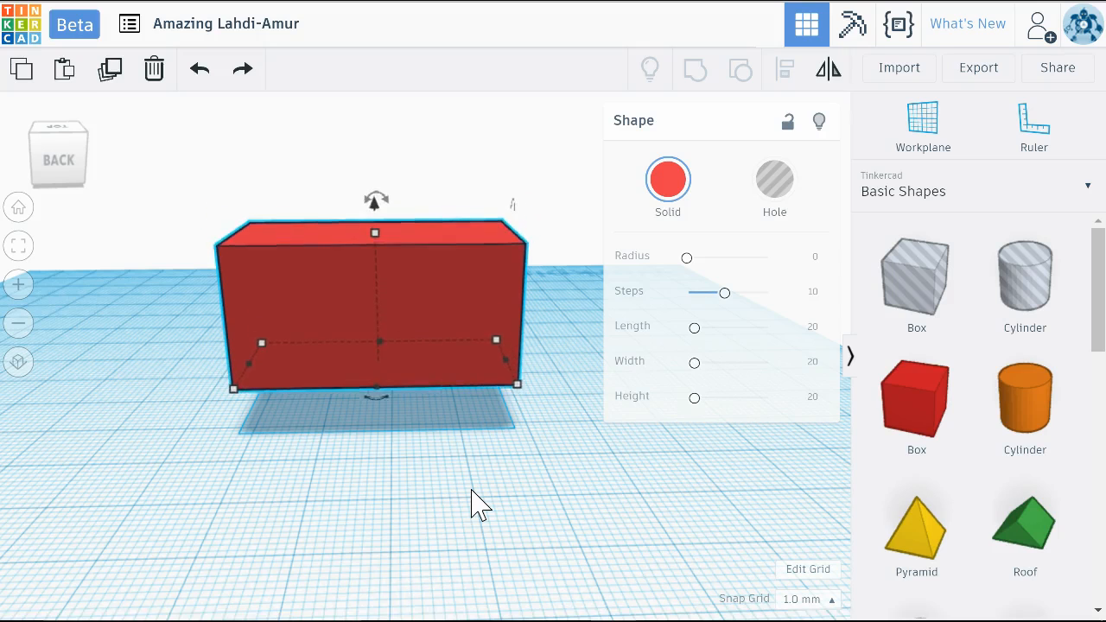
key("ctrl+Down")
key("ctrl+Down")
key("ctrl+Down")
key("ctrl+Down")
key("ctrl+Down")
key("ctrl+Down")
key("ctrl+Down")
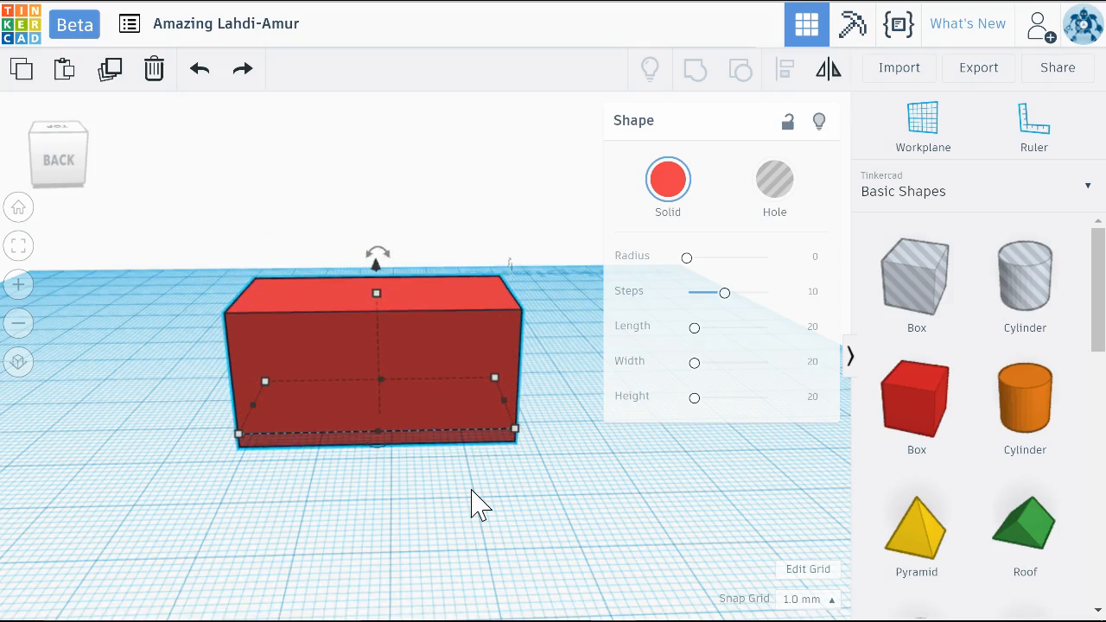
key("ctrl+Up")
key("ctrl+Up")
key("ctrl+Up")
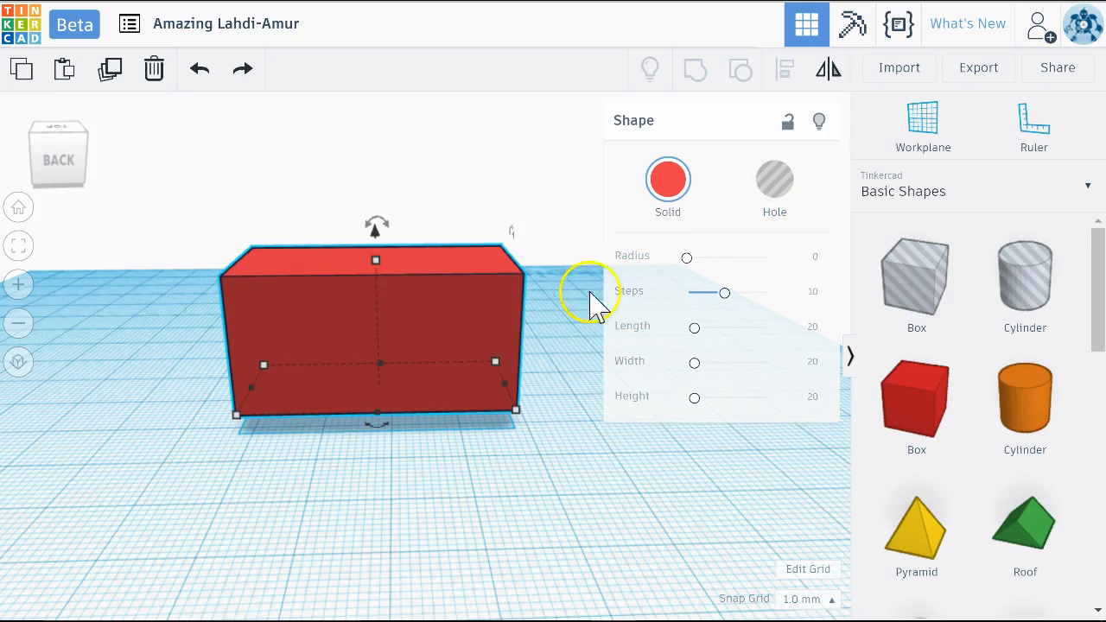
Round the box's edges by setting its Radius to about 4.02
left_click_drag(687, 259, 717, 258)
mouse_move(487, 424)
right_mouse_down()
mouse_move(306, 424)
mouse_move(161, 407)
mouse_move(137, 377)
mouse_move(244, 412)
mouse_move(444, 427)
mouse_move(489, 413)
right_mouse_up()
left_click_drag(717, 258, 701, 275)
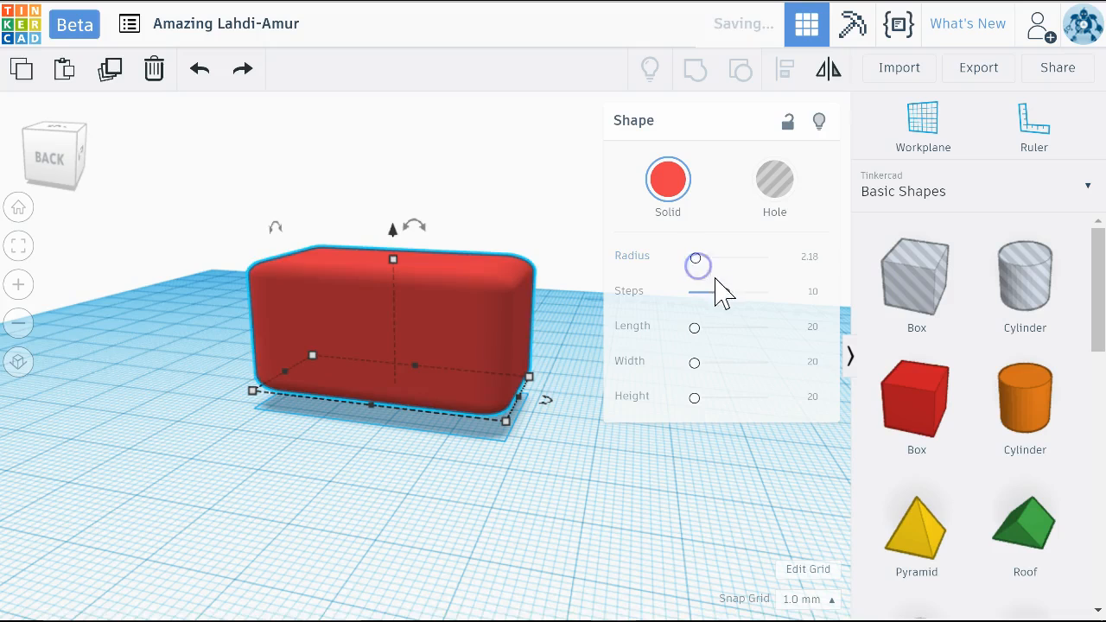
left_click_drag(701, 258, 702, 259)
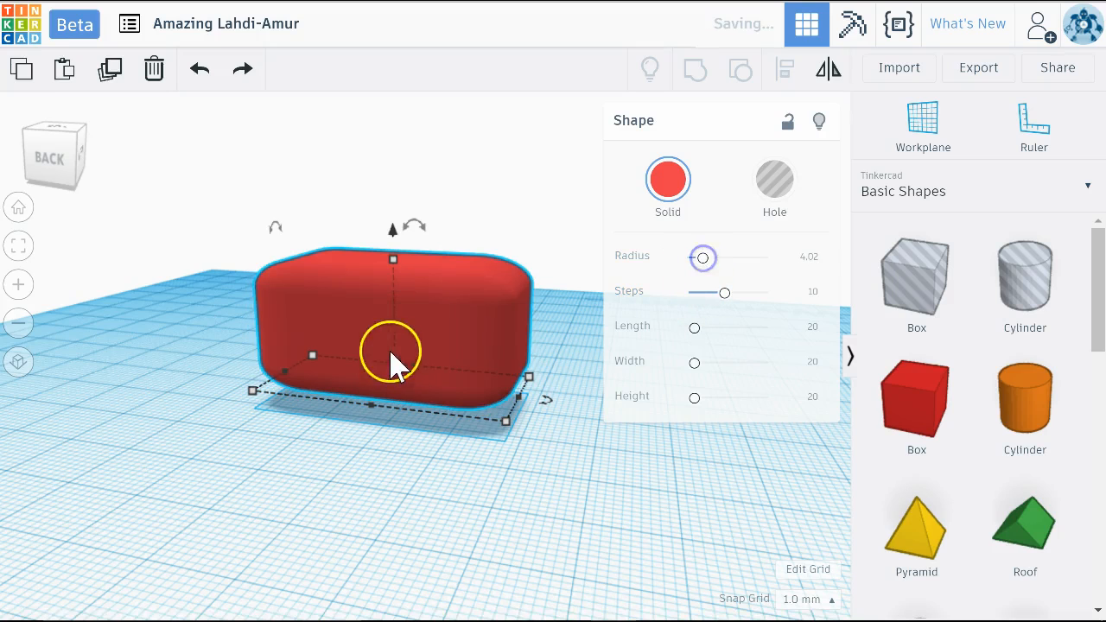
Reduce the Steps of the box's rounded edges to 1 and inspect the corners up close
left_click_drag(724, 292, 660, 293)
right_click_drag(490, 460, 186, 457)
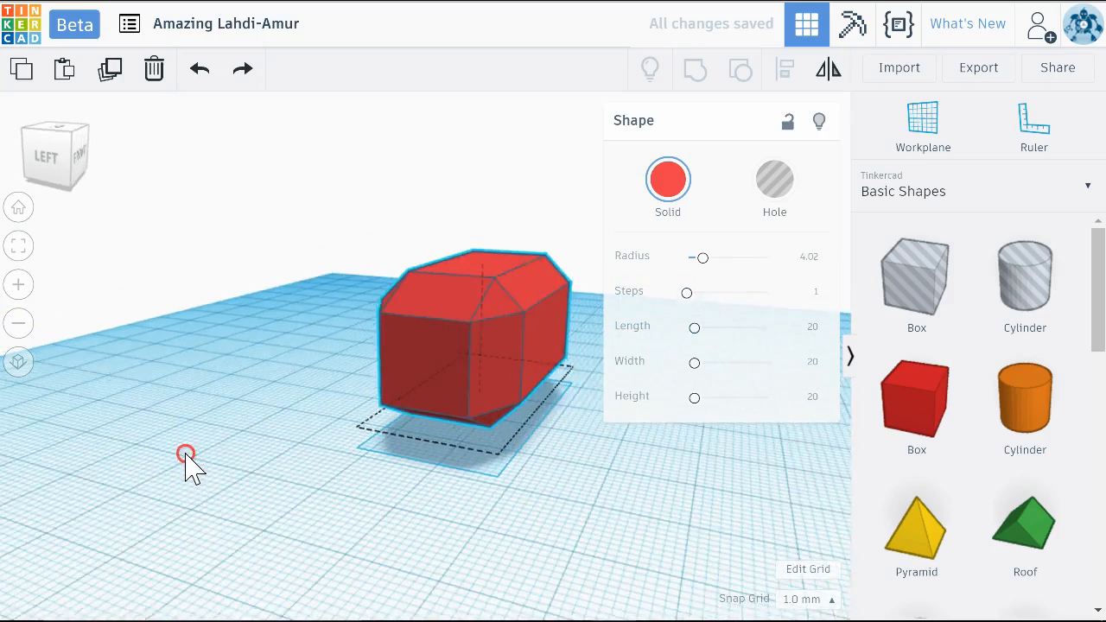
mouse_move(694, 294)
left_mouse_down()
mouse_move(724, 303)
mouse_move(691, 301)
left_mouse_up()
left_click(477, 424)
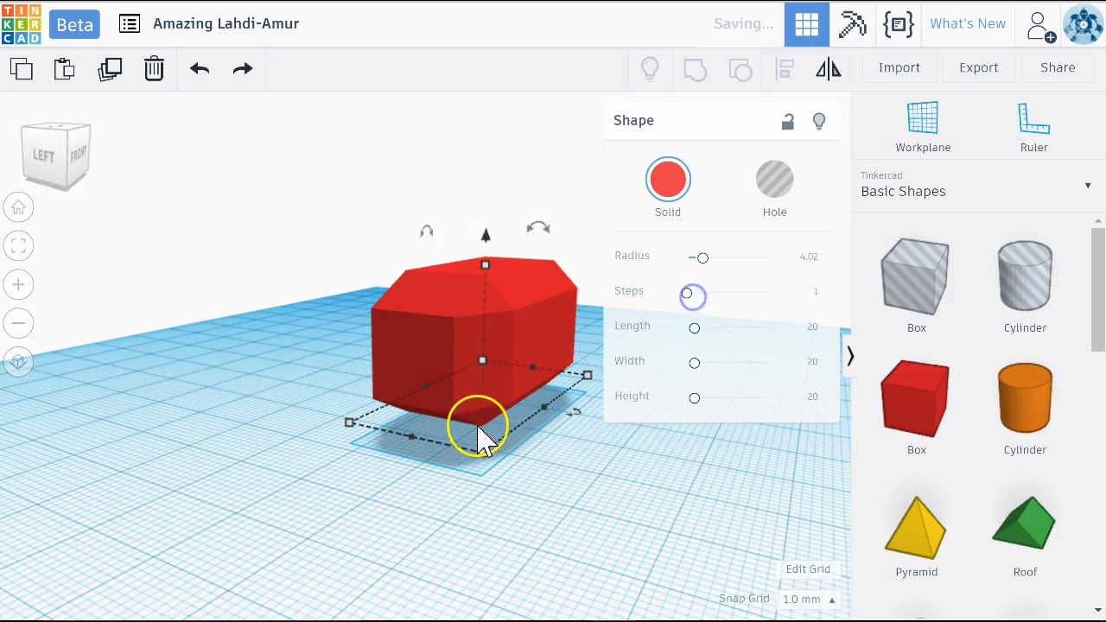
scroll(490, 427, "up", 2)
scroll(491, 428, "up", 3)
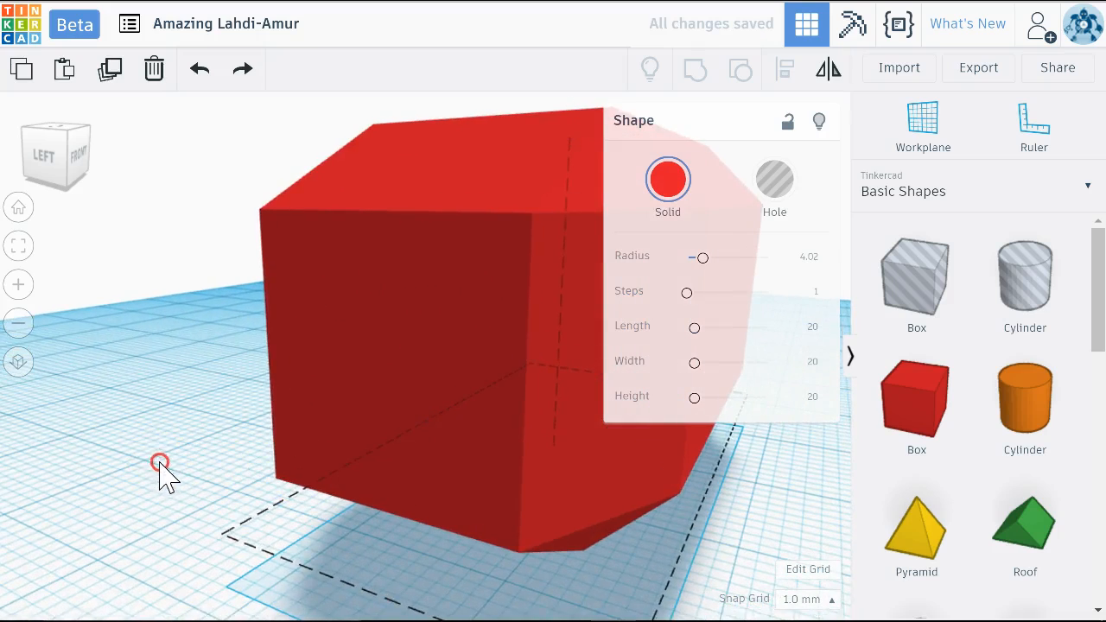
Raise the Steps of the box's rounded edges to the maximum of 20
right_click_drag(164, 473, 224, 447)
left_click_drag(688, 296, 790, 294)
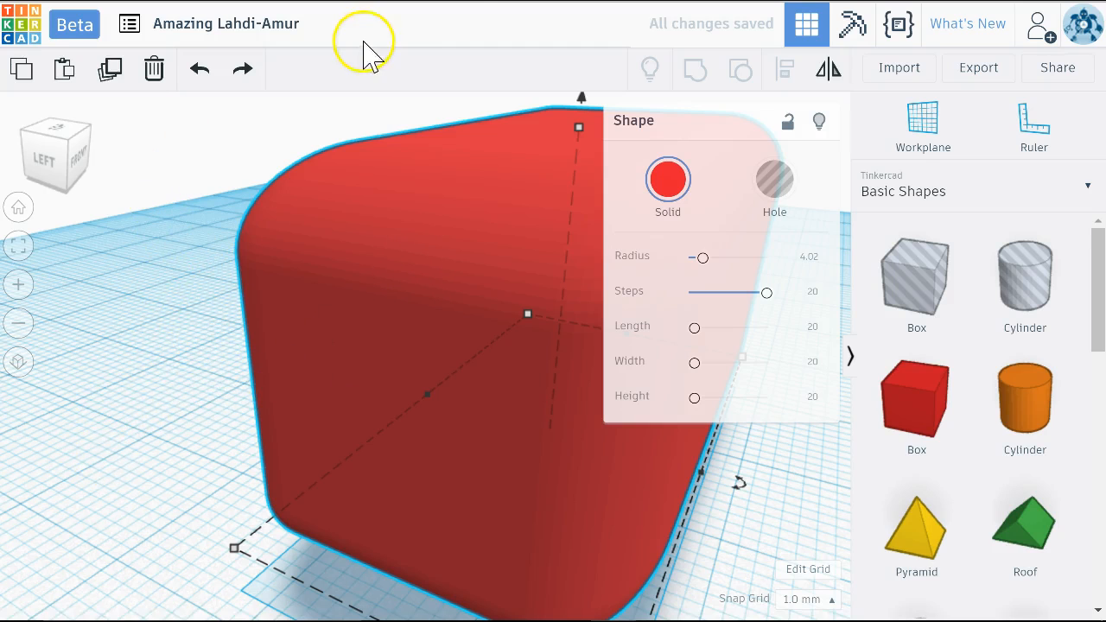
mouse_move(164, 330)
right_mouse_down()
mouse_move(301, 373)
mouse_move(315, 190)
right_mouse_up()
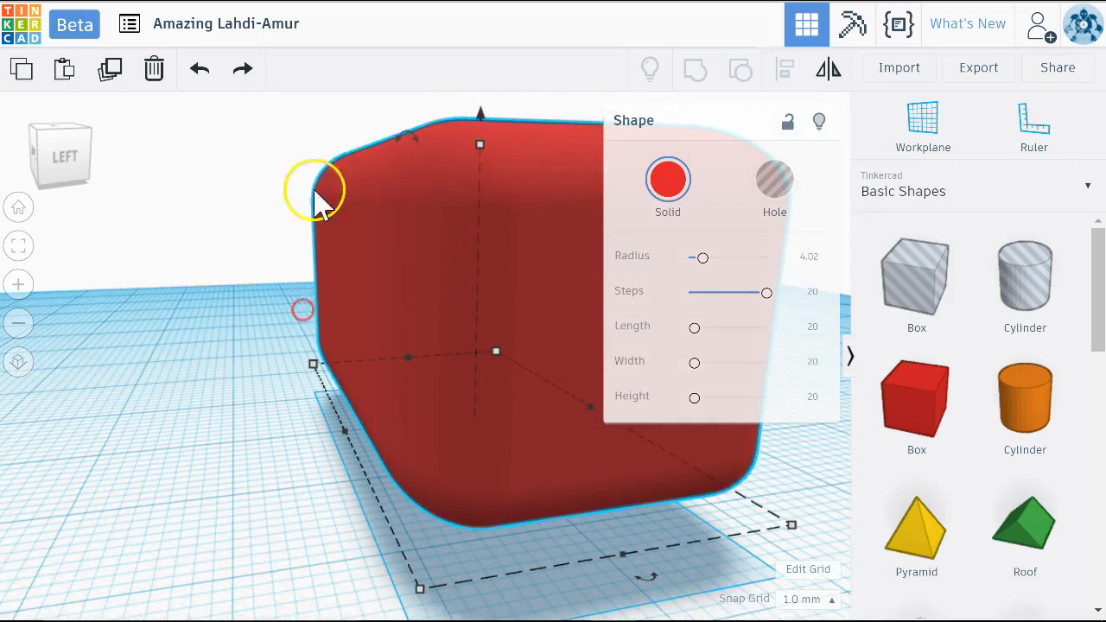
Rename the design to "Block - " followed by the author's full name
left_click(294, 26)
key("BackSpace")
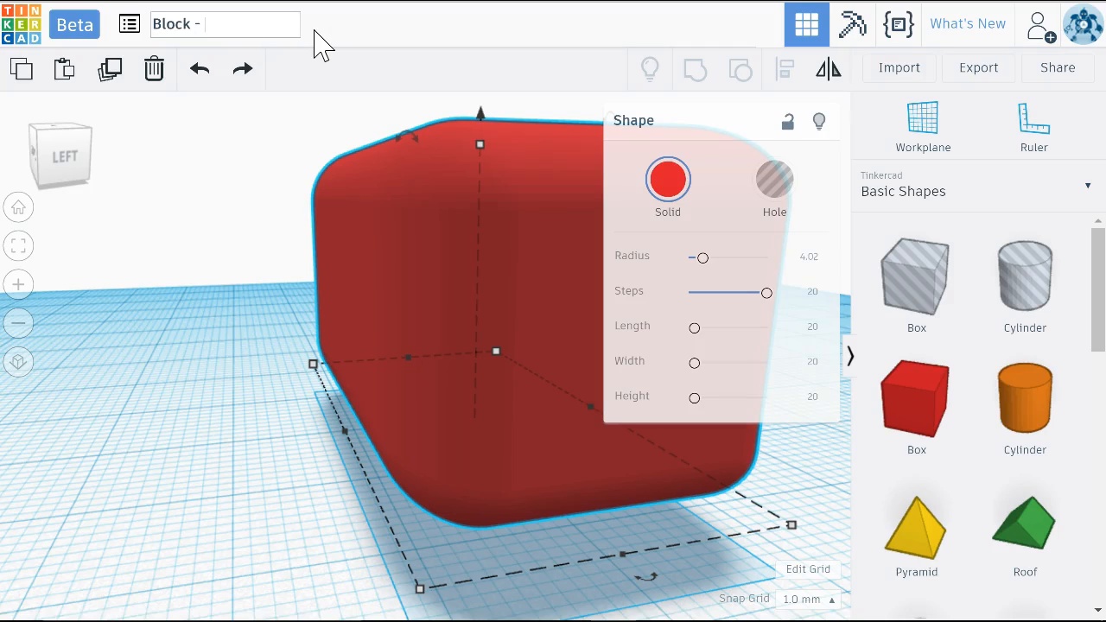
left_click(178, 126)
Drop the floating box onto the workplane and check from several sides how it sits
right_click_drag(182, 476, 9, 447)
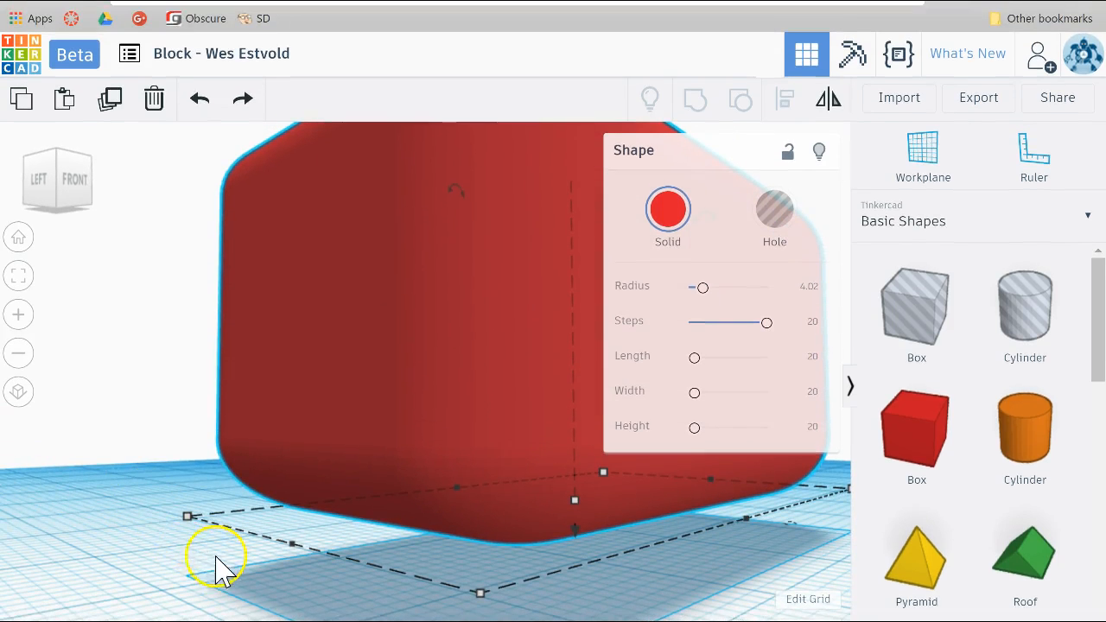
right_click_drag(155, 548, 134, 543)
key("d")
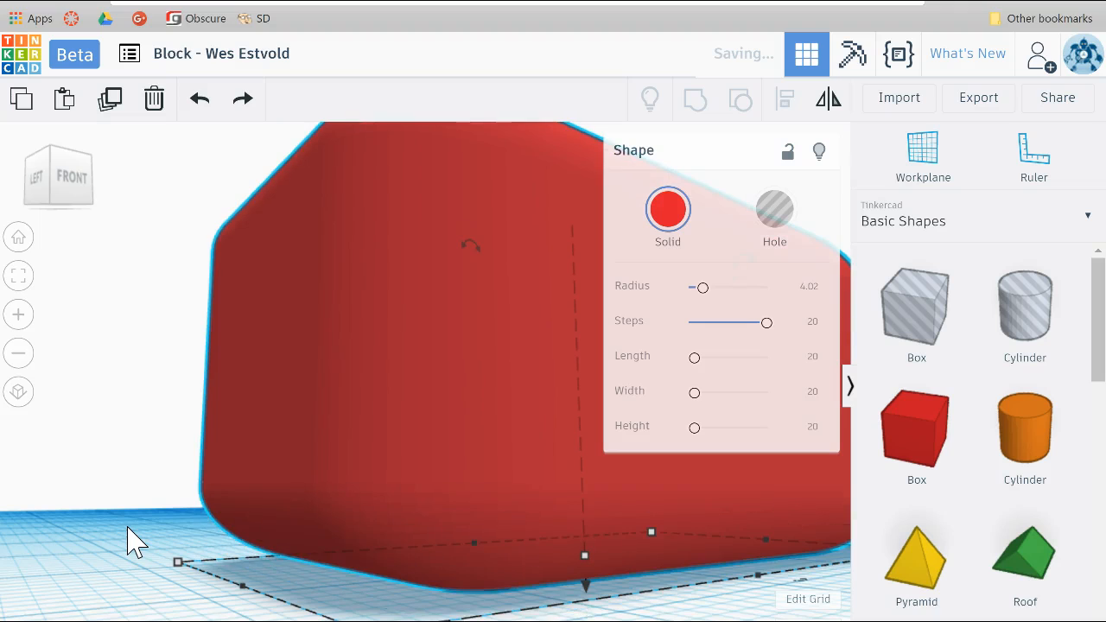
right_click_drag(140, 523, 349, 567)
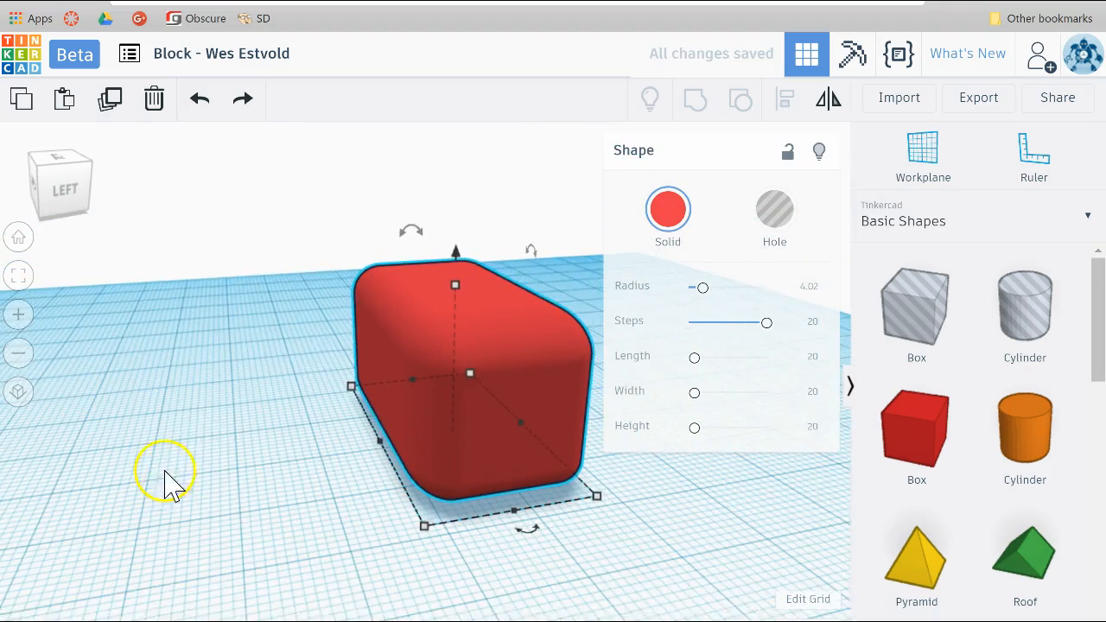
right_click_drag(185, 429, 456, 467)
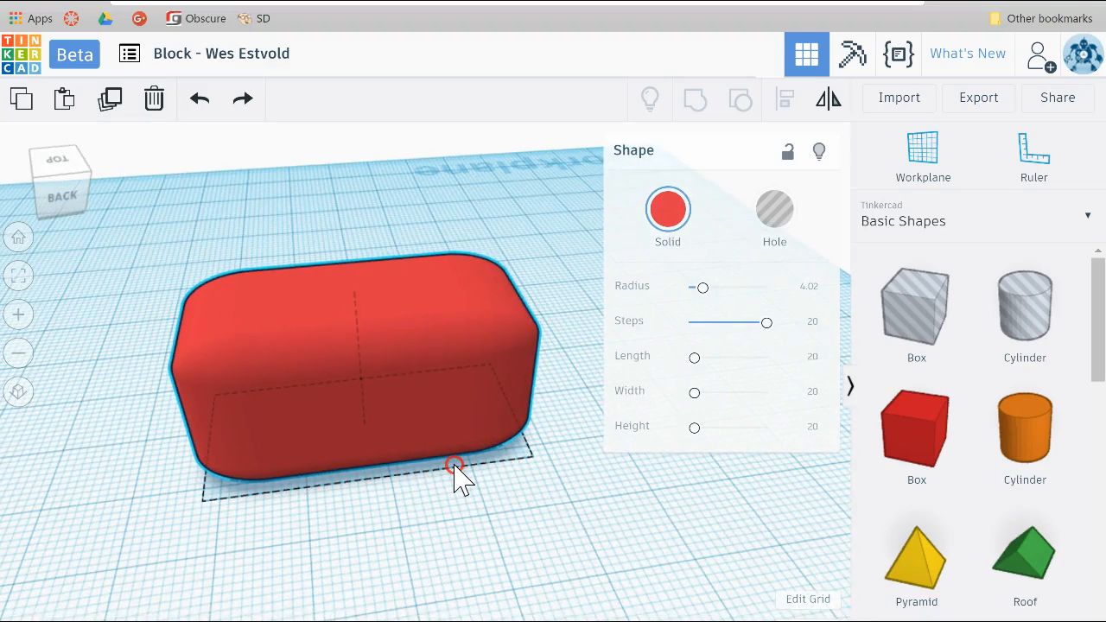